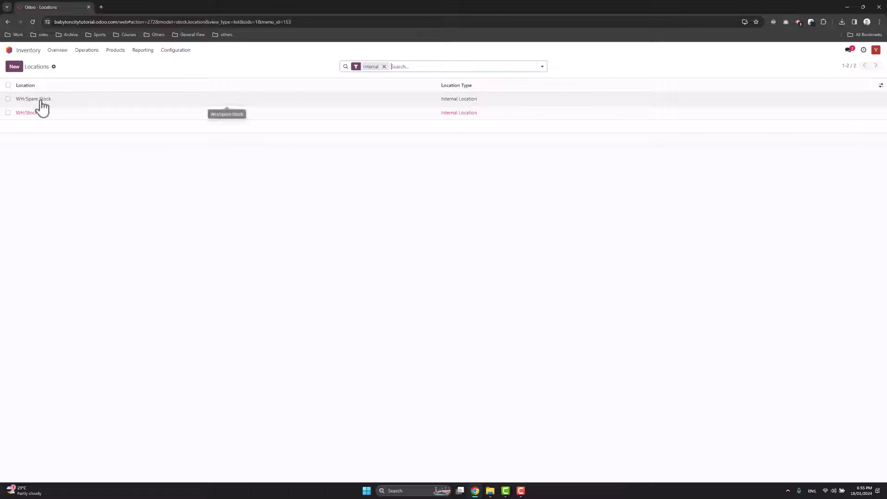
# Leave the Inventory Locations list and return to the Odoo apps home screen
pyautogui.click(19, 51)
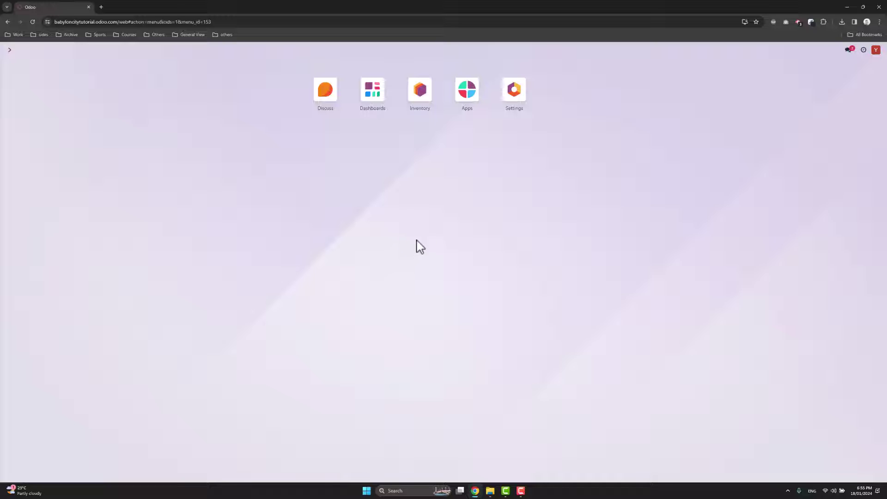
# Show Inventory Products in list view, briefly viewing the Alisha Solid Women's Cycling Shorts form
pyautogui.click(419, 95)
pyautogui.click(116, 50)
pyautogui.click(121, 64)
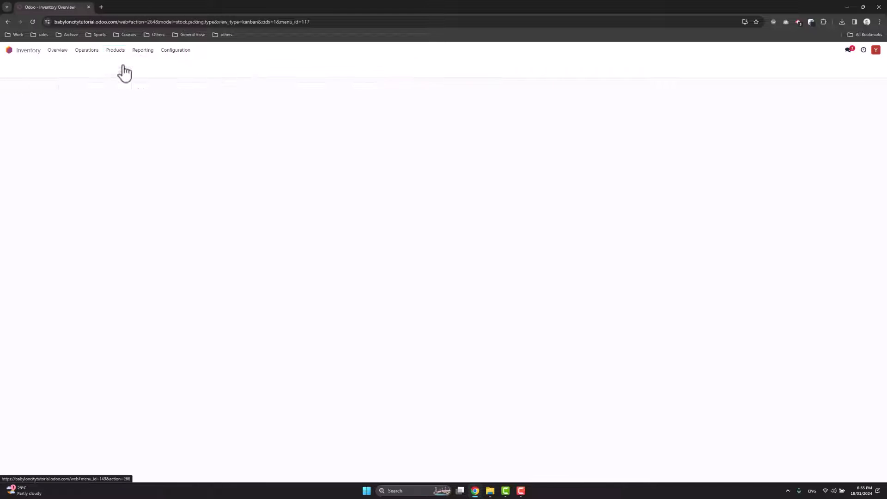
pyautogui.click(876, 67)
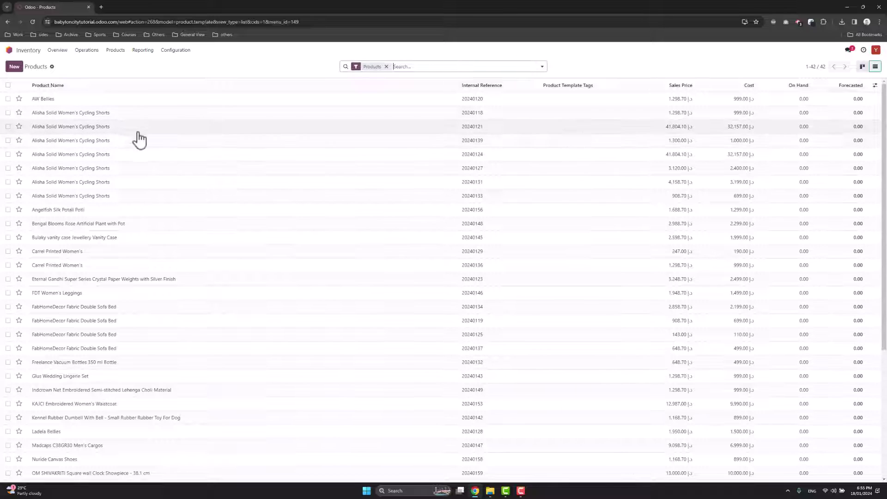
pyautogui.click(122, 129)
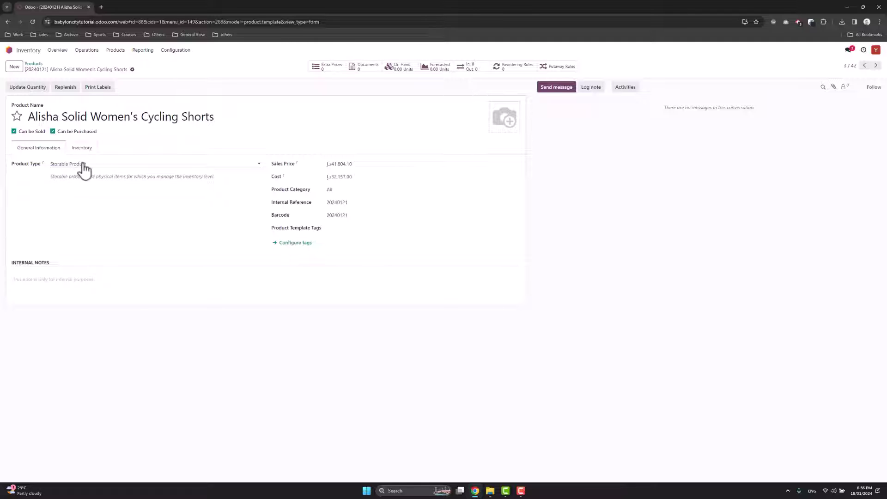
pyautogui.click(34, 65)
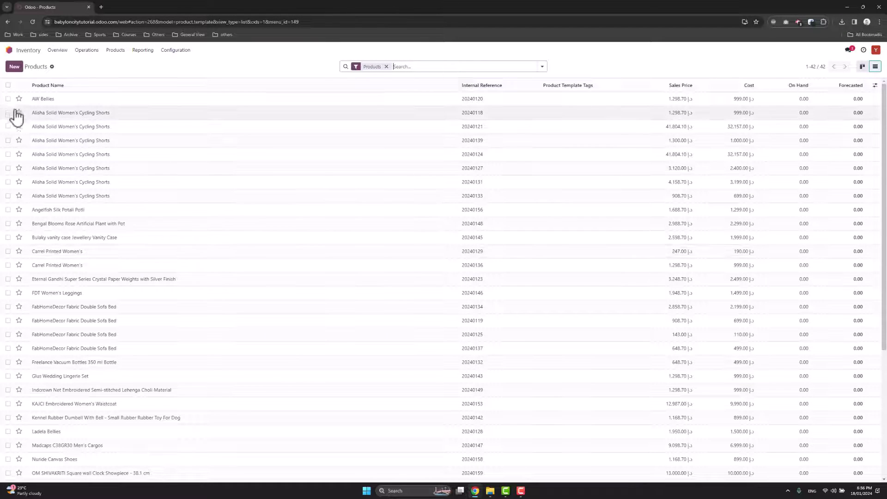
# Select all 42 products and start exporting them from the Actions menu
pyautogui.click(8, 85)
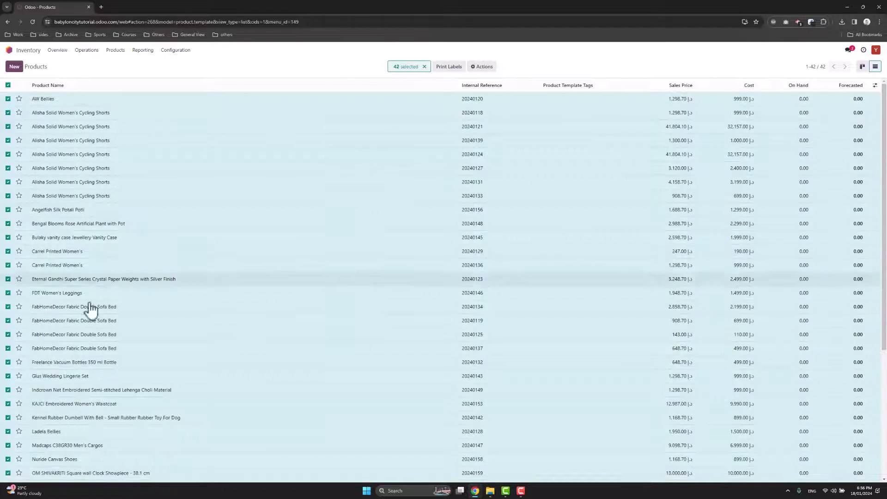
pyautogui.click(486, 74)
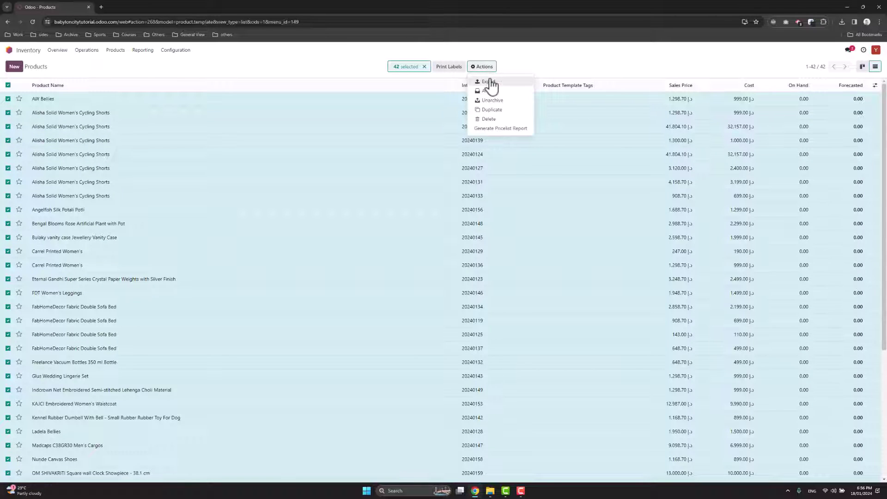
pyautogui.click(346, 70)
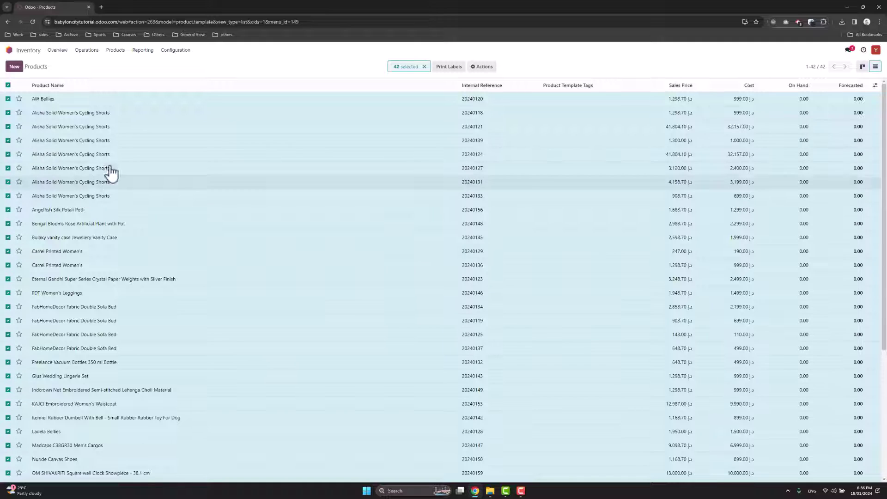
pyautogui.click(483, 68)
pyautogui.click(488, 82)
# Remove the default fields from the export field list
pyautogui.tripleClick(598, 122)
pyautogui.tripleClick(599, 122)
pyautogui.tripleClick(599, 122)
pyautogui.tripleClick(598, 122)
pyautogui.tripleClick(598, 122)
# Export only Display Name to Excel and open Product (product.template) (8).xlsx
pyautogui.click(598, 122)
pyautogui.click(308, 105)
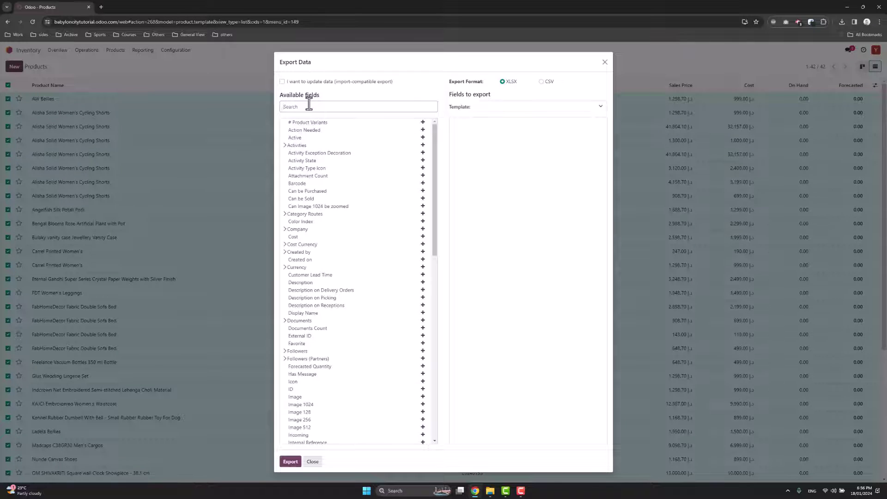
pyautogui.write('display na')
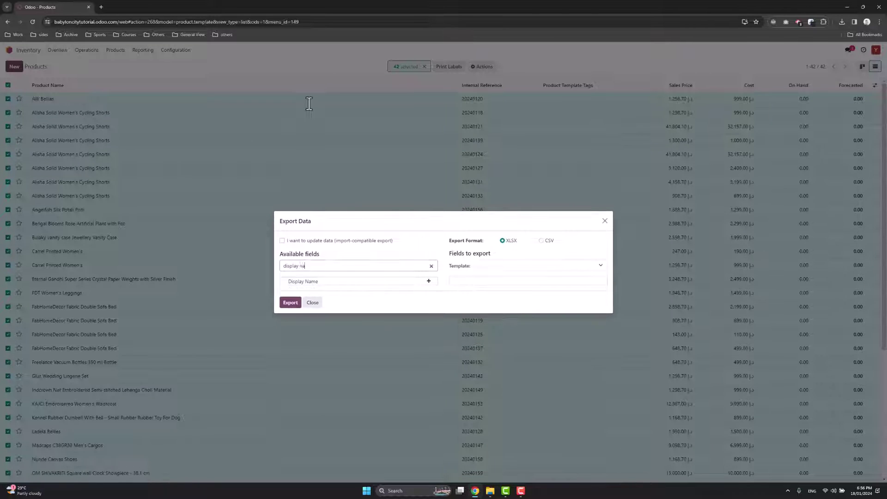
pyautogui.click(429, 281)
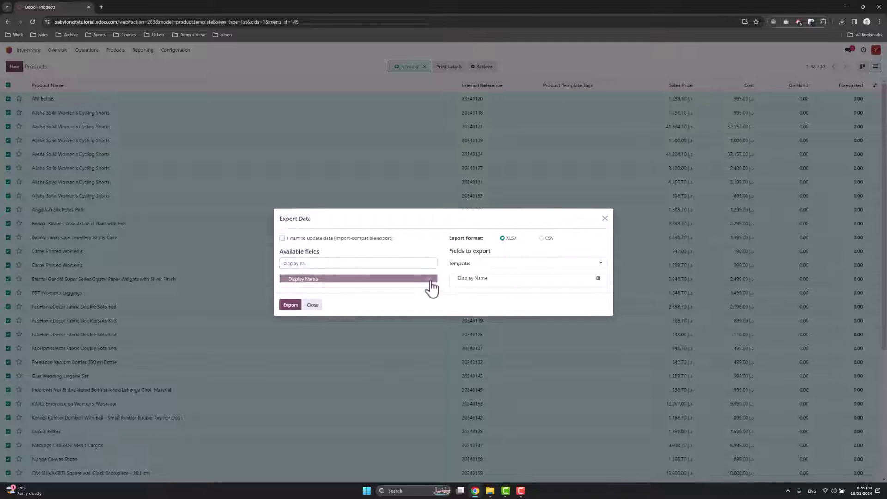
pyautogui.click(290, 303)
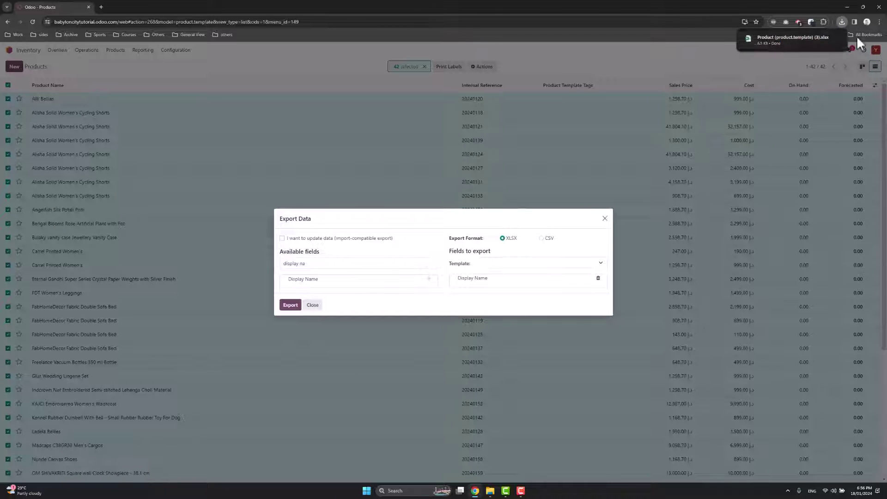
pyautogui.click(760, 40)
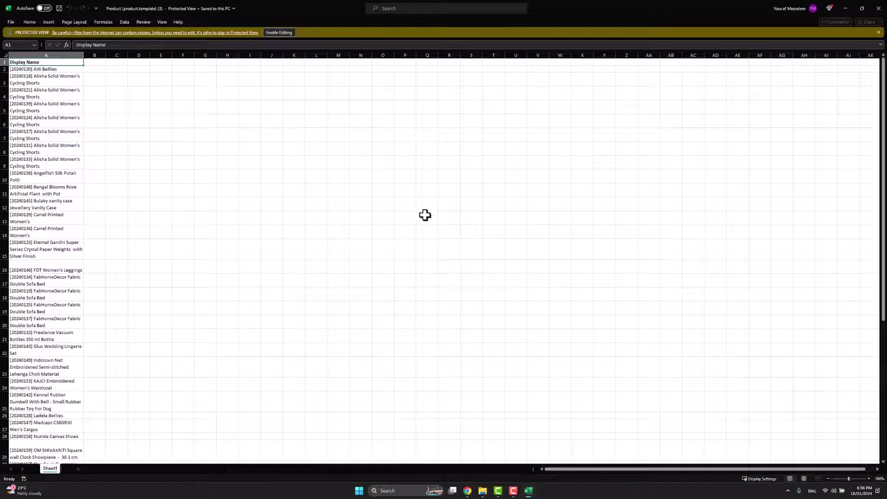
# Enable editing on the exported sheet and widen column A so product names fit
pyautogui.click(159, 177)
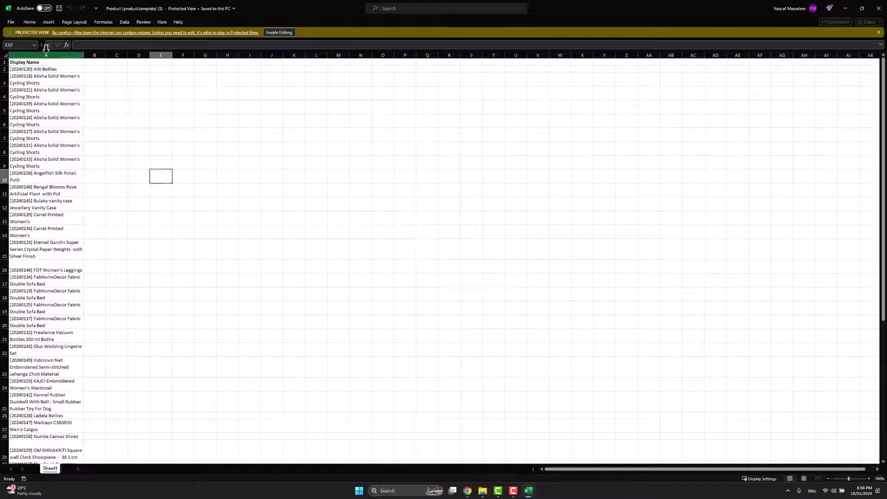
pyautogui.click(282, 33)
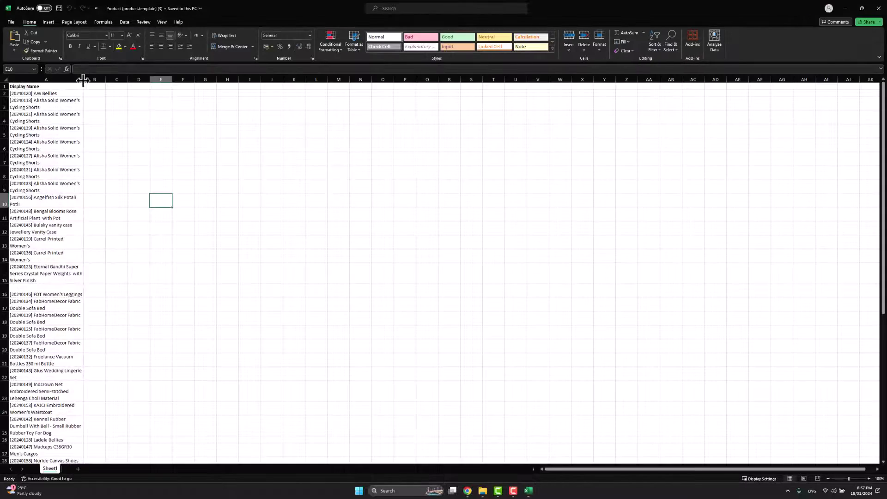
pyautogui.moveTo(83, 80); pyautogui.dragTo(191, 80)
pyautogui.click(212, 220)
pyautogui.scroll(-6, 106, 239)
pyautogui.scroll(-5, 125, 337)
pyautogui.scroll(14, 125, 337)
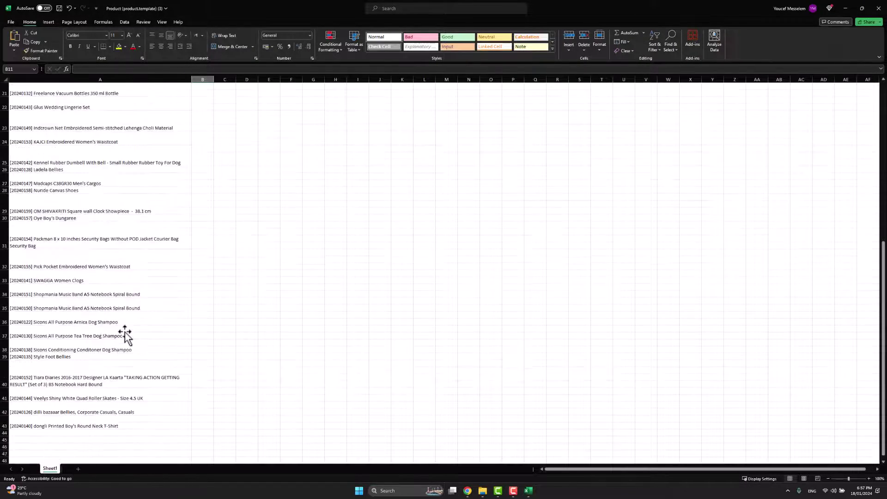
# Check product names like [20240120] AW Bellies, make row 1 taller, and select B1
pyautogui.click(59, 149)
pyautogui.click(56, 104)
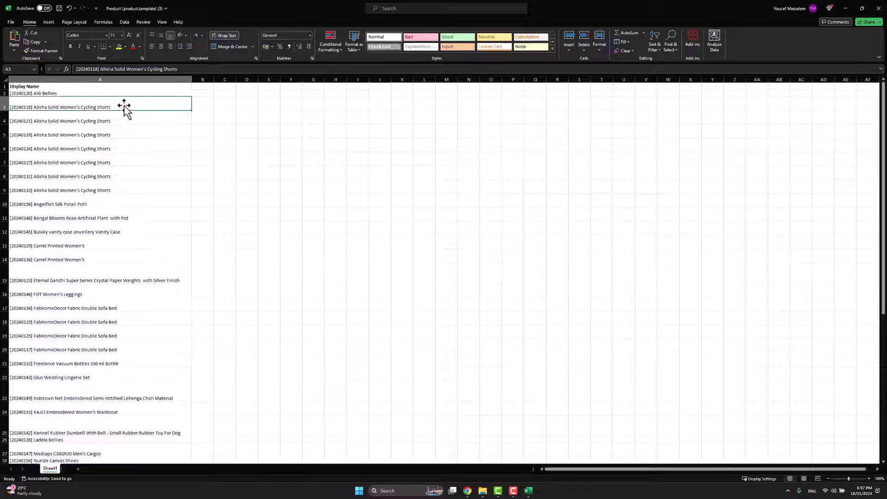
pyautogui.click(46, 93)
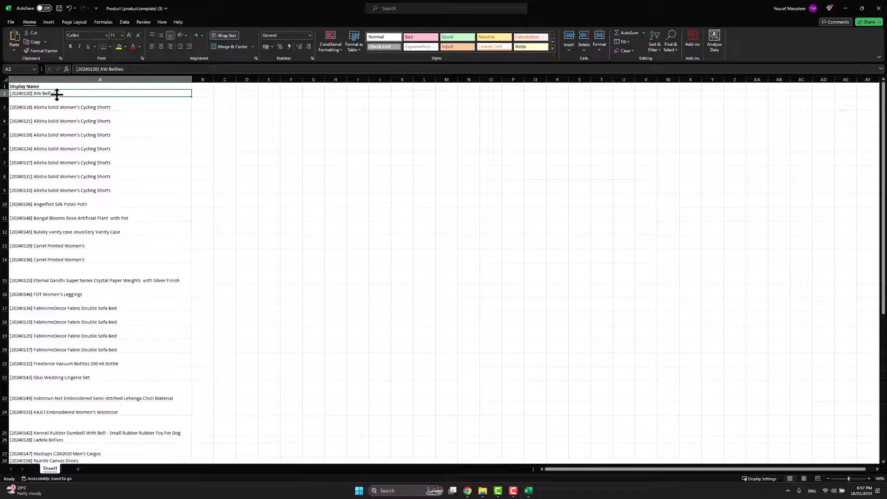
pyautogui.click(178, 142)
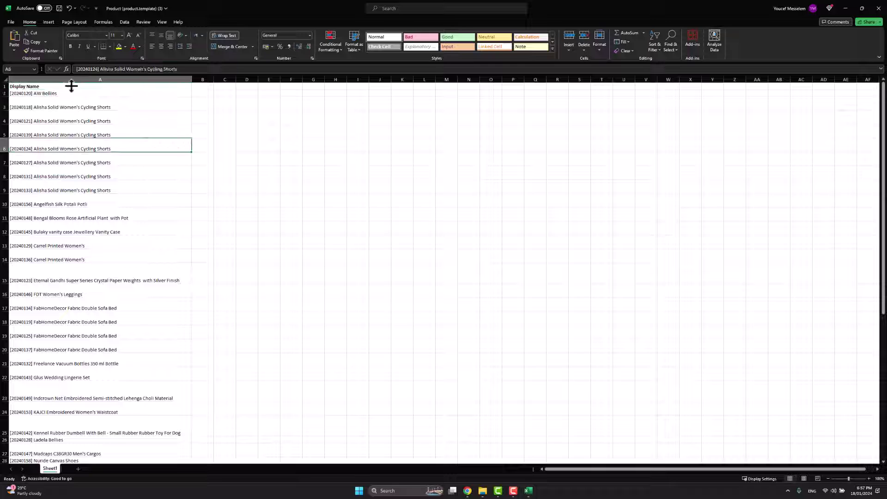
pyautogui.click(194, 114)
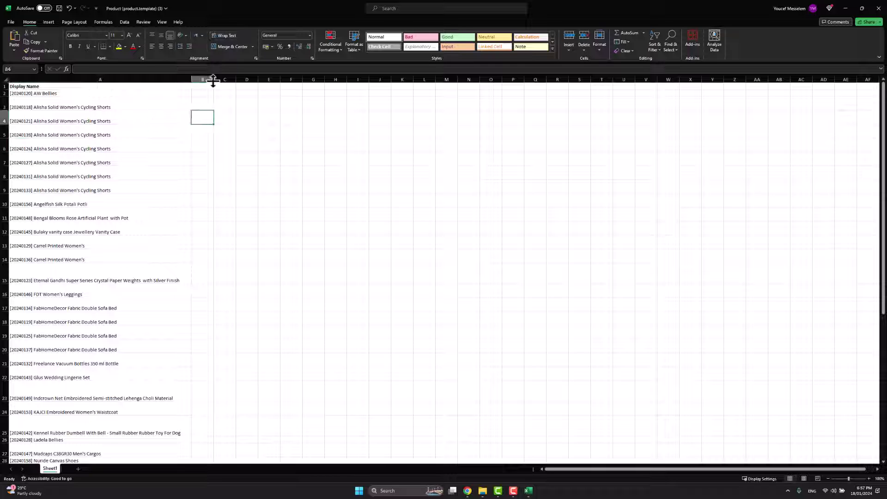
pyautogui.moveTo(4, 90); pyautogui.dragTo(4, 99)
pyautogui.click(222, 111)
pyautogui.click(204, 91)
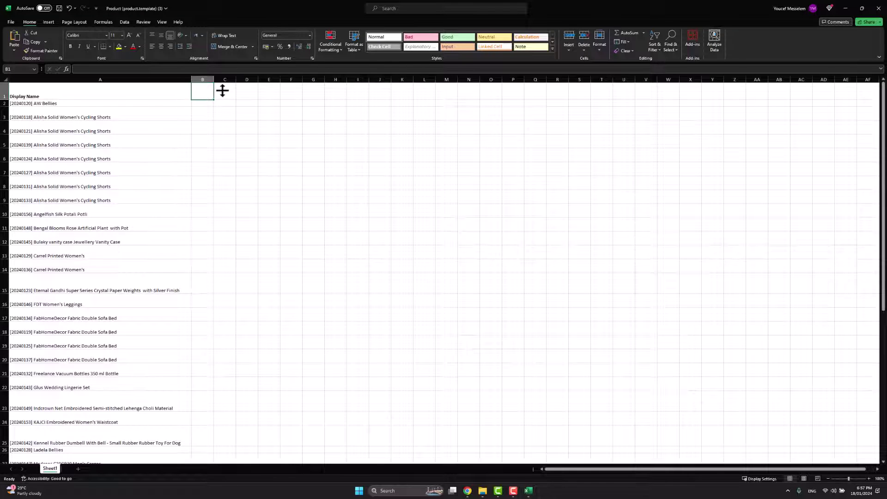
# Enter the header 'Counted Quantity' in B1 and widen column B
pyautogui.write('Coun')
pyautogui.write('Q')
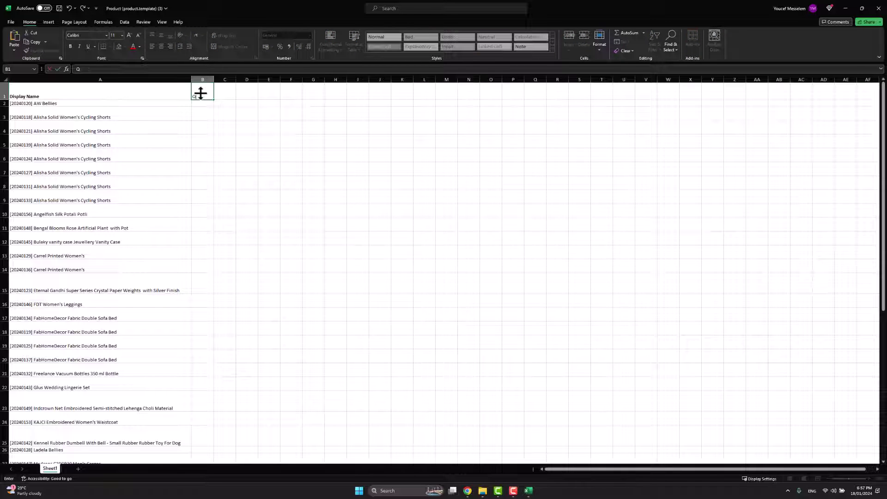
pyautogui.write('uantity')
pyautogui.hotkey('ctrl', 'Return')
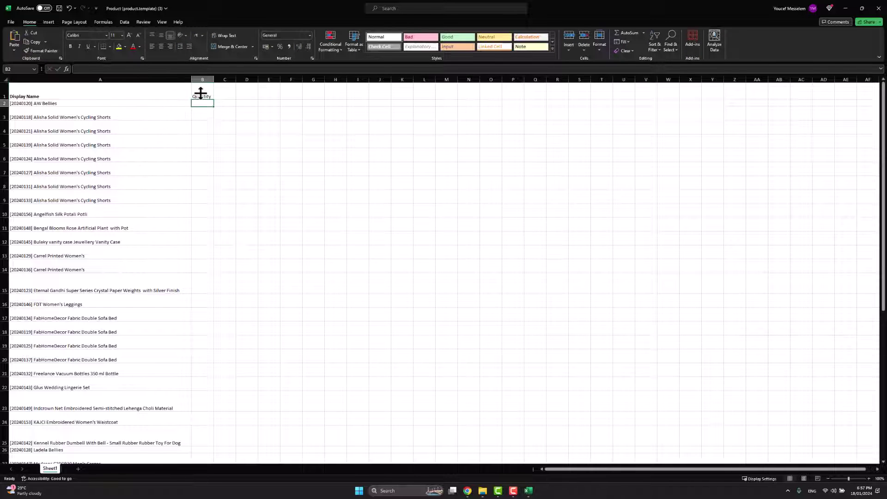
pyautogui.moveTo(213, 79); pyautogui.dragTo(265, 79)
pyautogui.click(249, 146)
pyautogui.click(214, 96)
pyautogui.write('Coun')
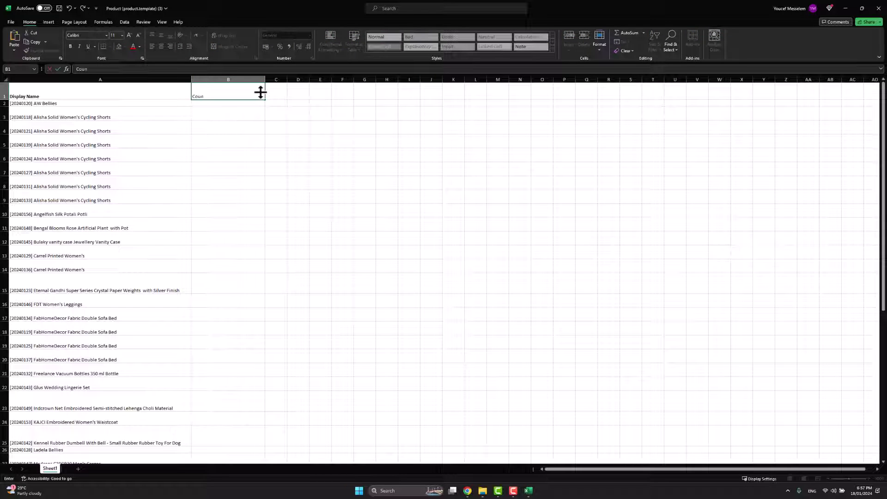
pyautogui.write('ted')
pyautogui.press('Return')
pyautogui.write('Q')
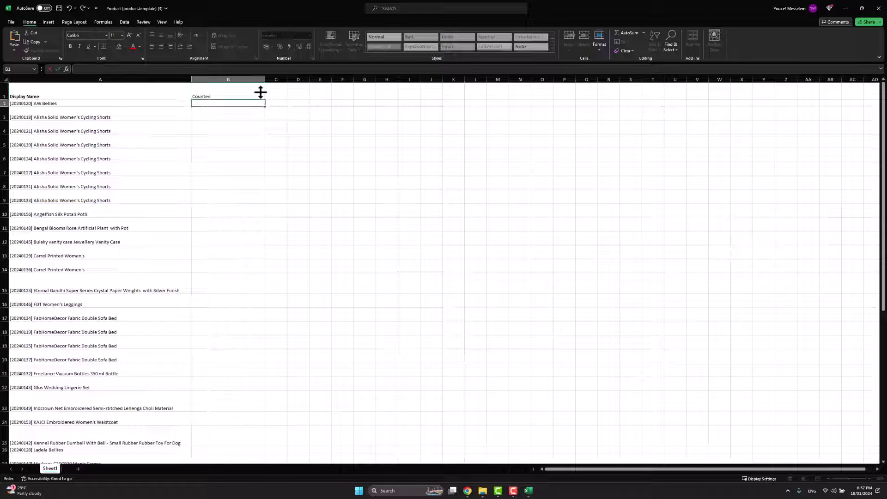
pyautogui.doubleClick(239, 96)
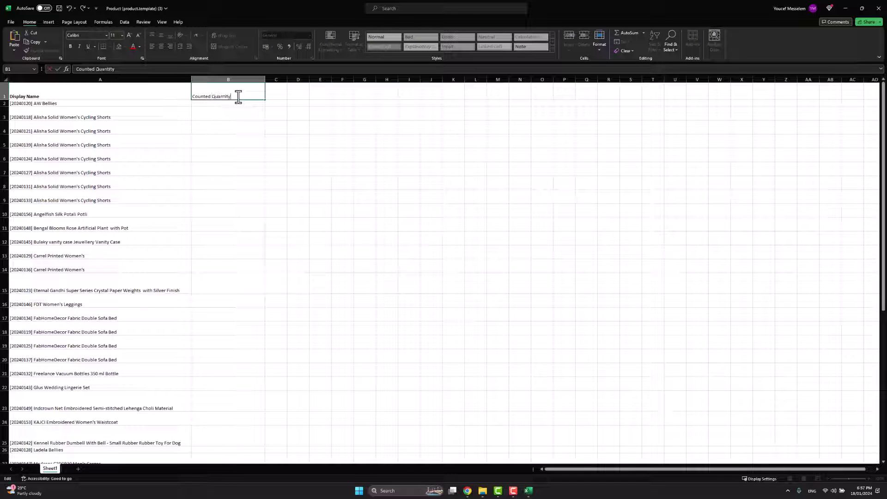
pyautogui.click(276, 93)
# Widen column C and enter the header 'Location' in C1
pyautogui.moveTo(287, 80); pyautogui.dragTo(331, 81)
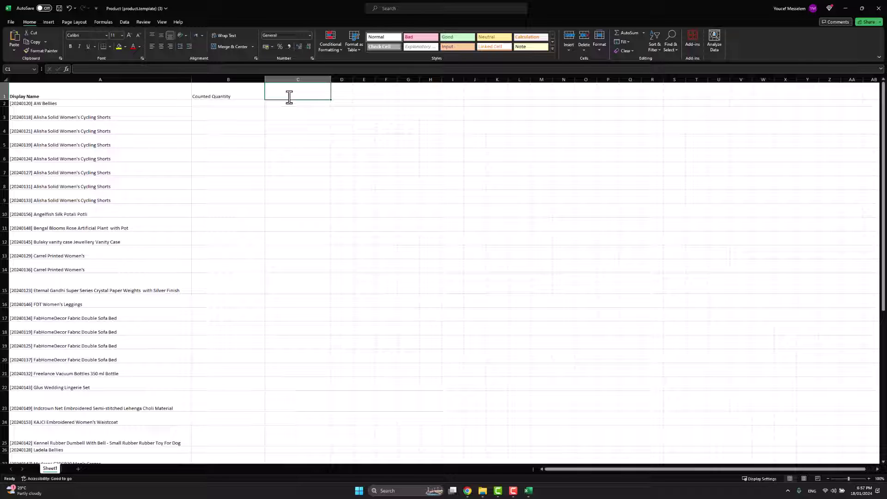
pyautogui.write('Location')
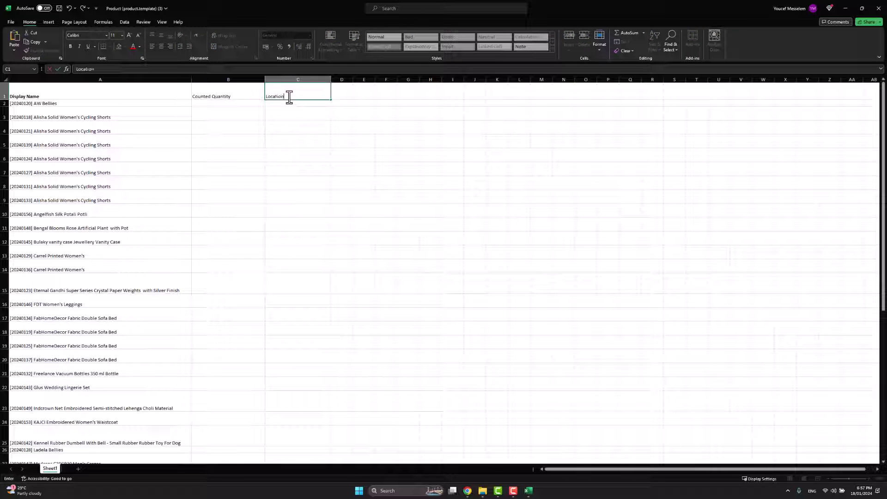
pyautogui.click(364, 183)
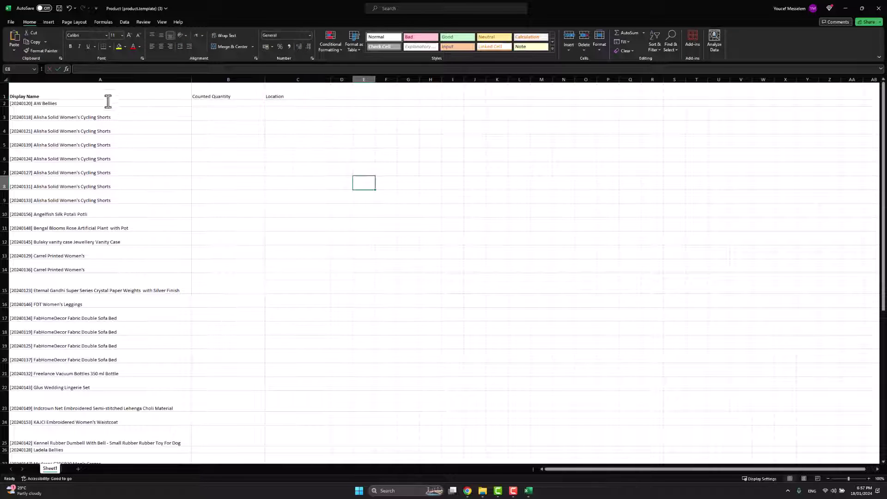
pyautogui.scroll(-6, 146, 283)
pyautogui.scroll(6, 109, 369)
# Look over the product rows and Counted Quantity cells before entering counts
pyautogui.click(202, 102)
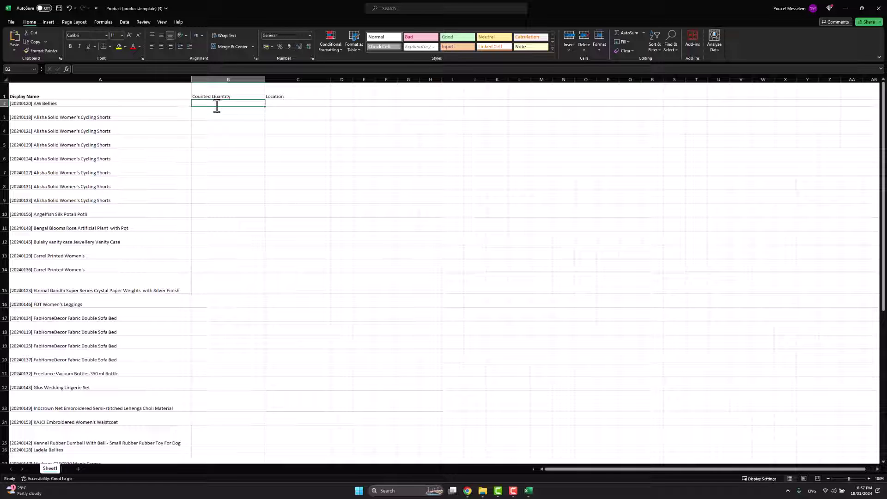
pyautogui.click(259, 135)
pyautogui.click(291, 103)
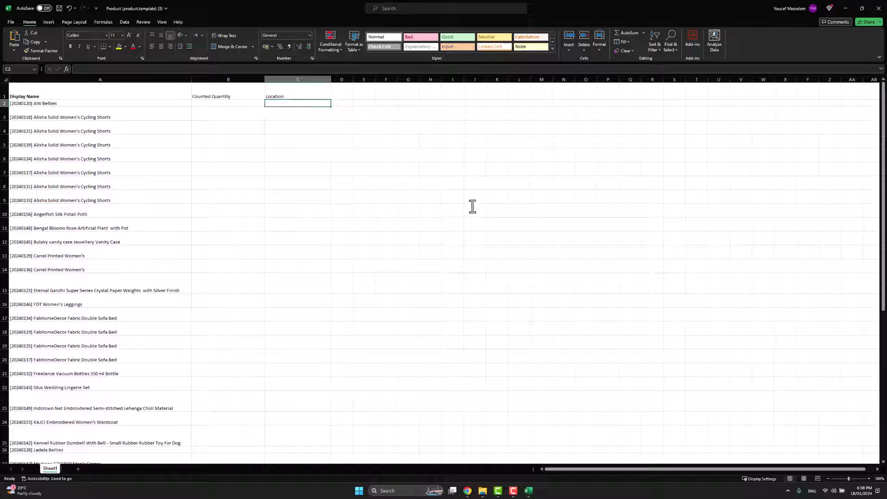
pyautogui.click(261, 180)
pyautogui.moveTo(96, 102); pyautogui.dragTo(258, 394)
pyautogui.click(250, 386)
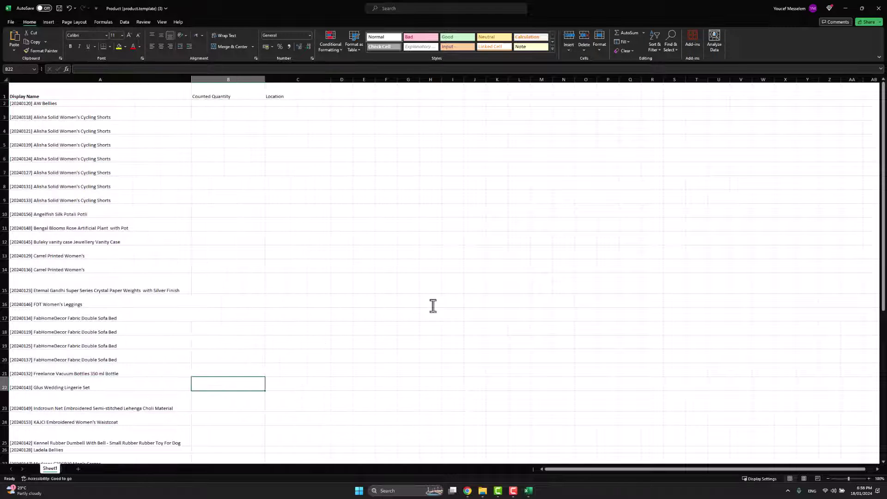
pyautogui.click(433, 306)
pyautogui.scroll(-2, 213, 265)
pyautogui.scroll(2, 131, 217)
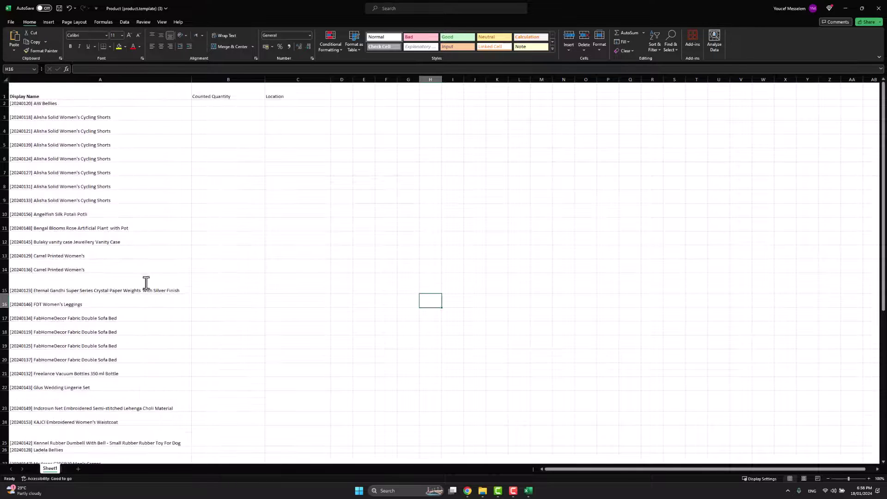
pyautogui.scroll(-10, 169, 372)
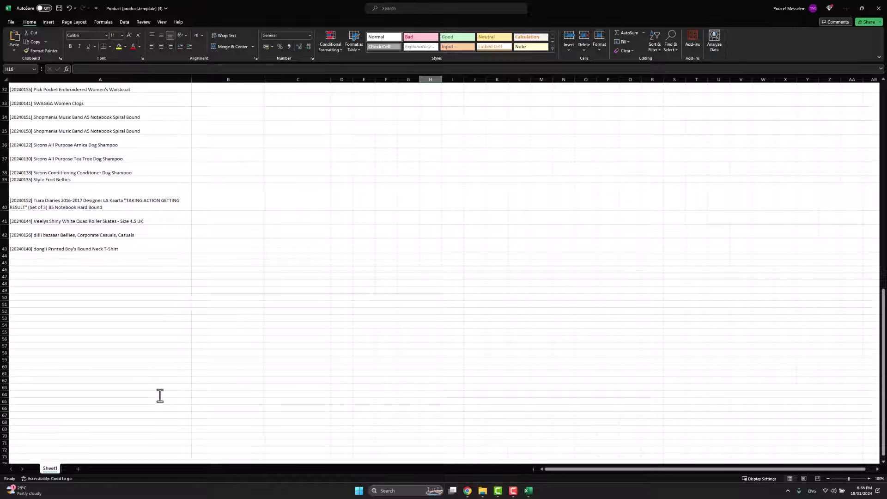
pyautogui.scroll(10, 263, 342)
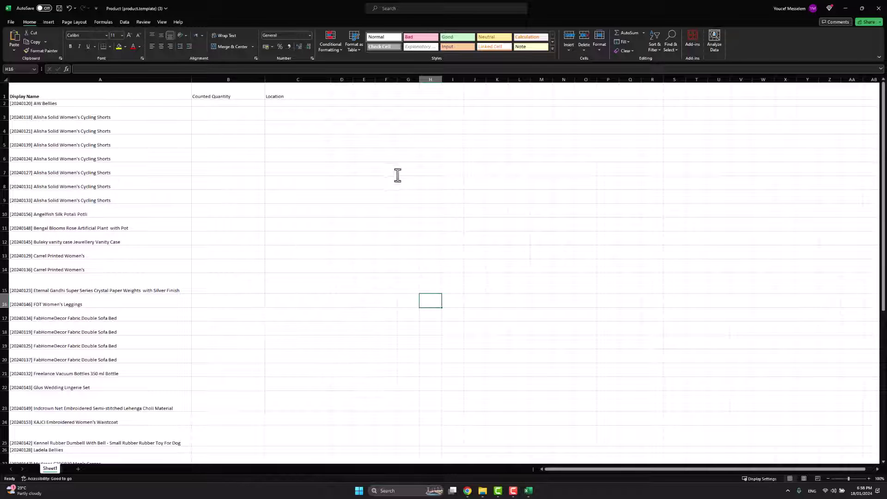
pyautogui.click(431, 127)
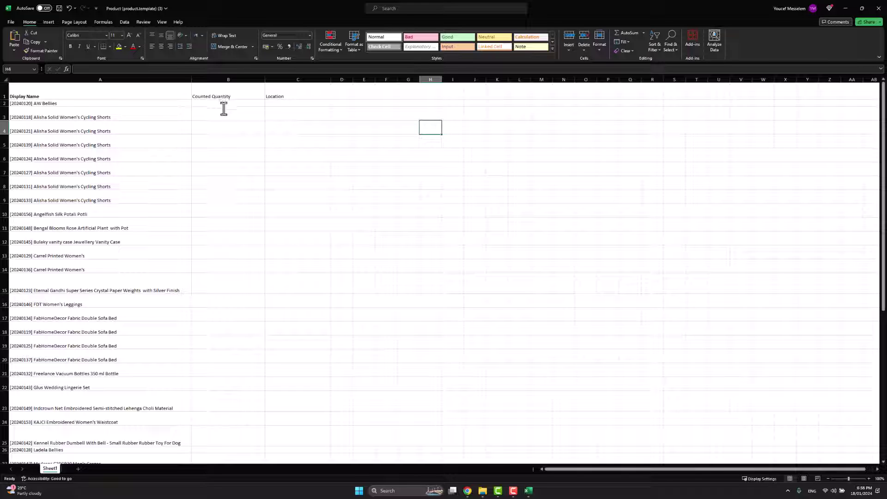
pyautogui.click(287, 170)
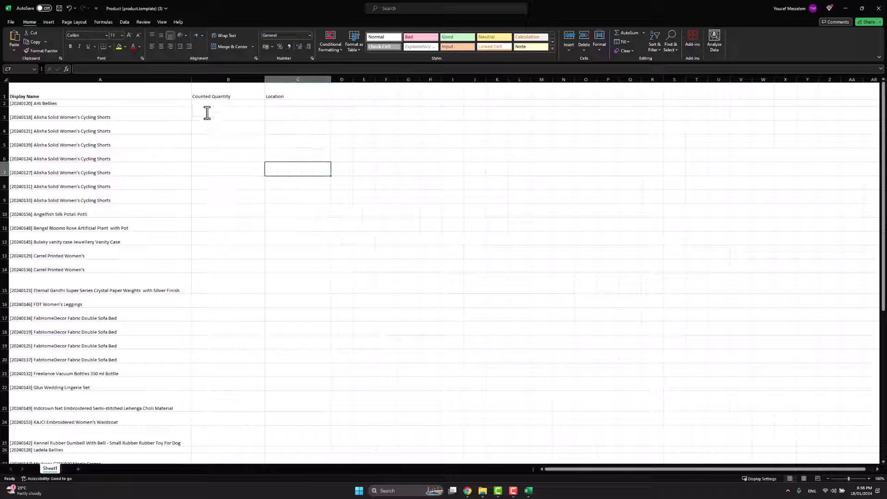
# Enter 12 and 14 in B2:B3 and fill the series down to 94
pyautogui.click(201, 104)
pyautogui.write('12')
pyautogui.press('Return')
pyautogui.write('14')
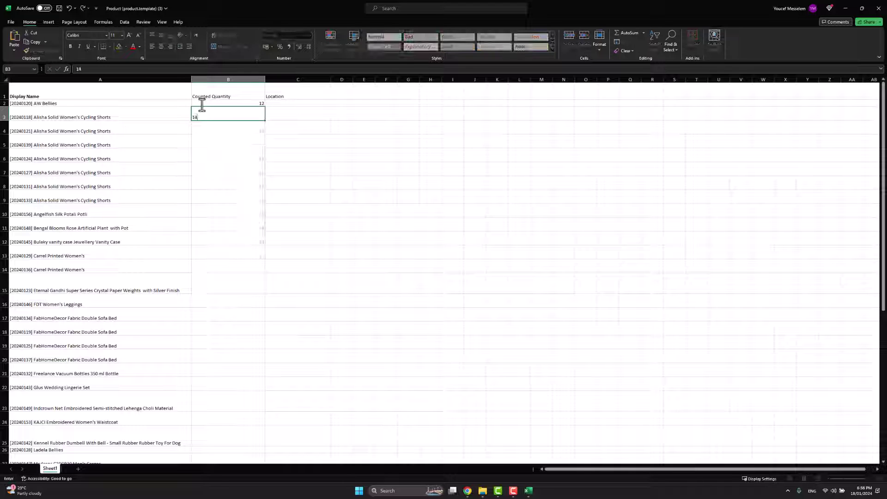
pyautogui.moveTo(245, 102); pyautogui.dragTo(245, 113)
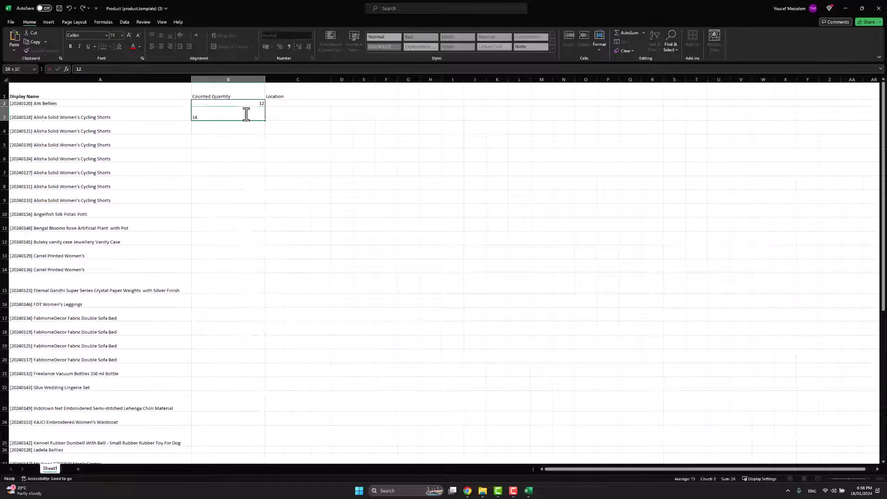
pyautogui.doubleClick(266, 121)
pyautogui.scroll(-1, 257, 318)
pyautogui.scroll(-8, 254, 319)
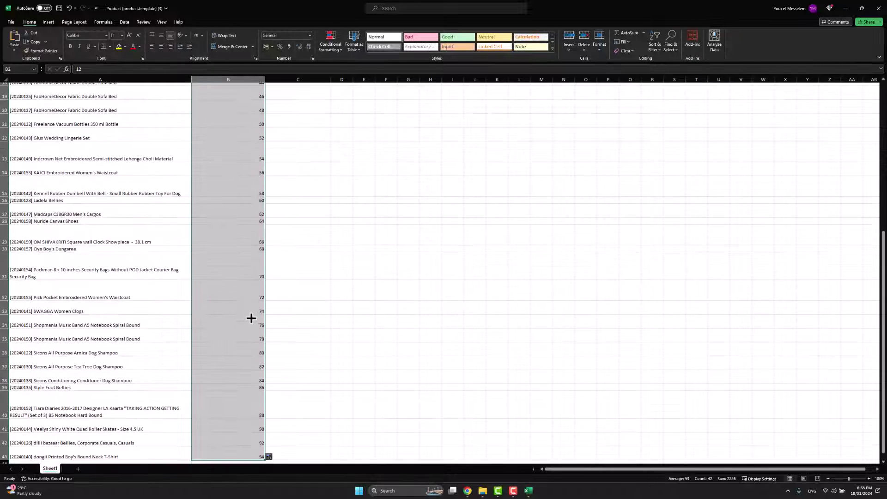
pyautogui.scroll(12, 238, 323)
# Close the product export, open Locations, and start exporting both internal locations
pyautogui.click(293, 103)
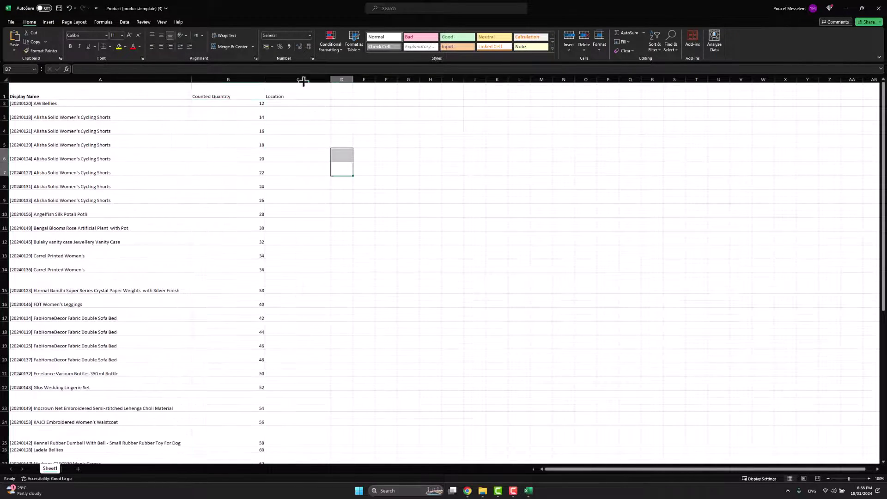
pyautogui.click(468, 491)
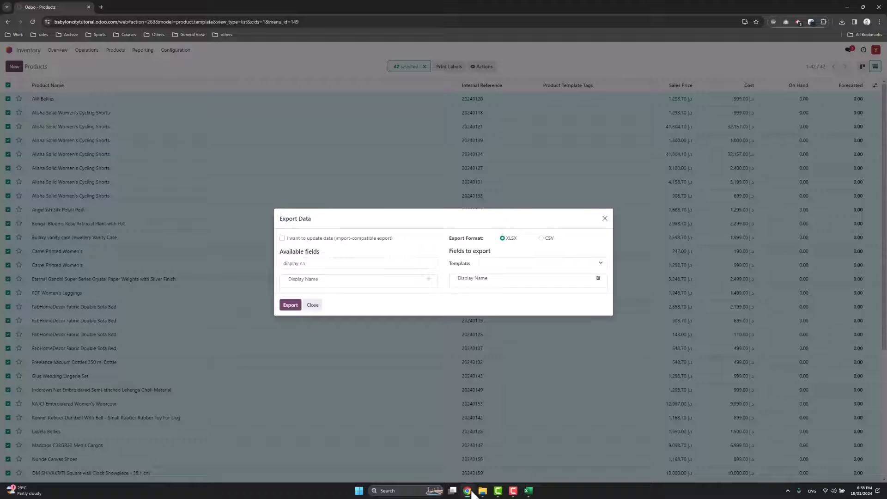
pyautogui.click(605, 218)
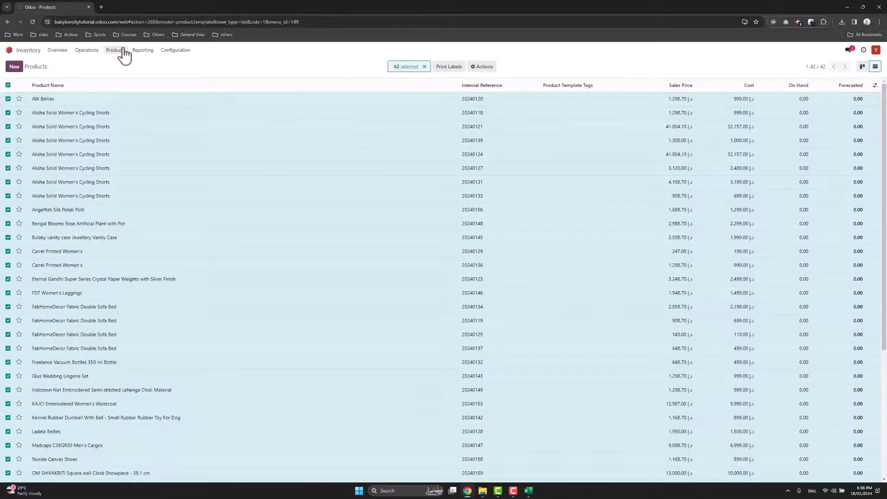
pyautogui.click(177, 51)
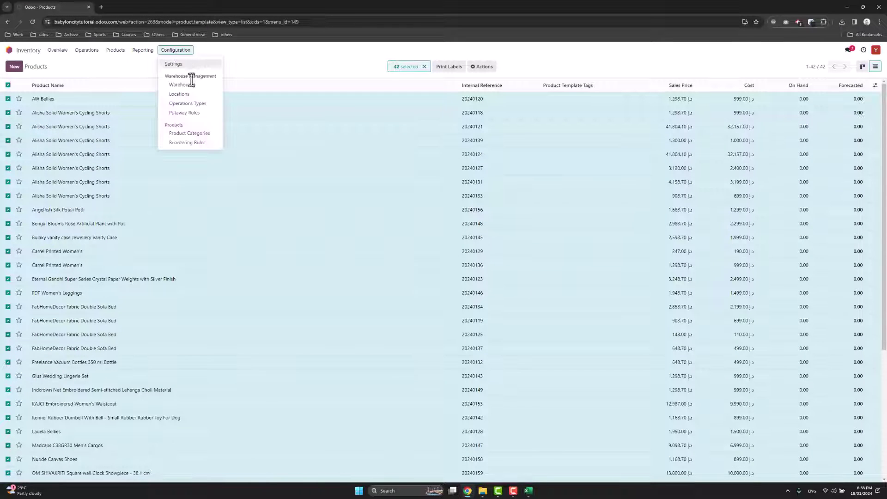
pyautogui.click(184, 95)
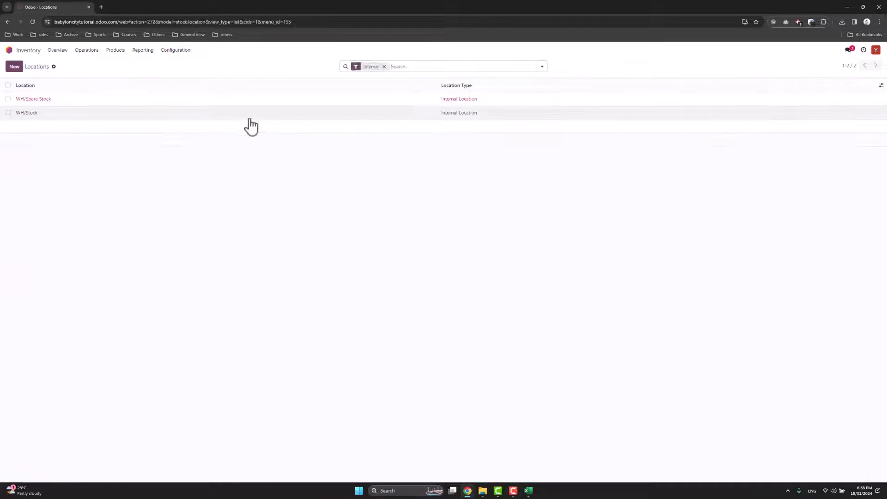
pyautogui.click(8, 85)
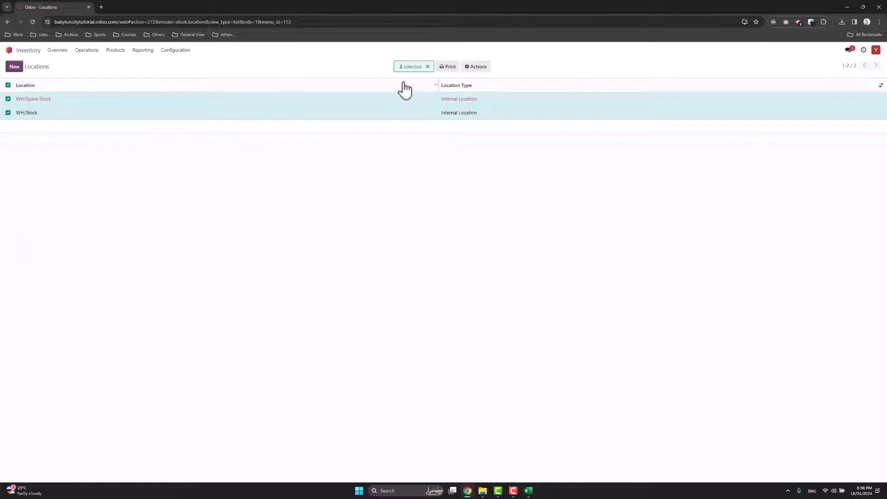
pyautogui.click(477, 67)
pyautogui.click(483, 82)
# Export only Display Name, dropping Active, Company, Full Location Name and Location Type
pyautogui.click(305, 128)
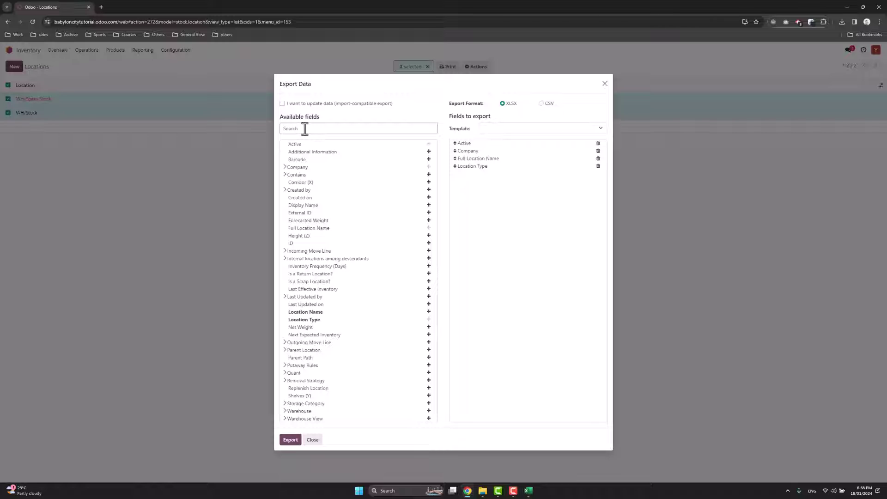
pyautogui.write('displa')
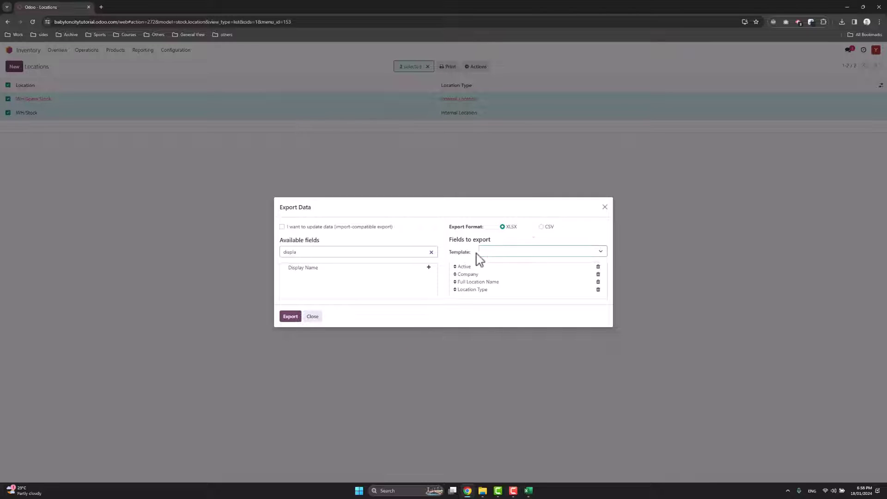
pyautogui.click(429, 268)
pyautogui.click(599, 262)
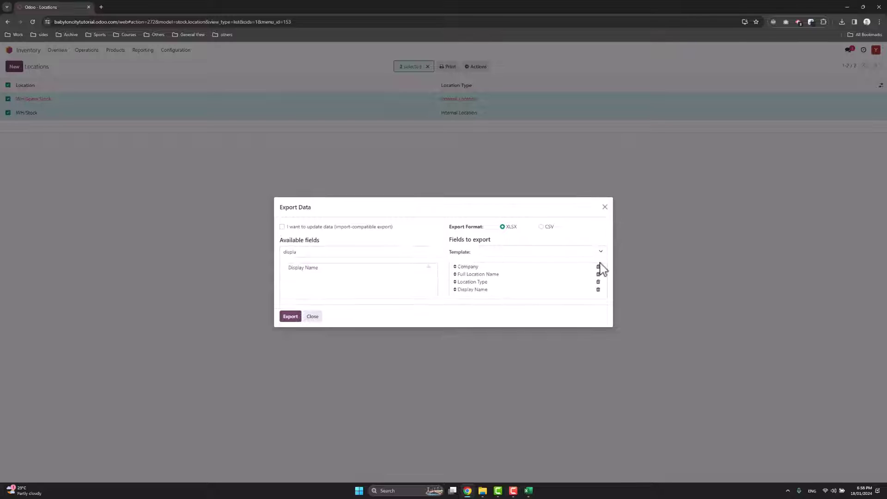
pyautogui.click(598, 266)
pyautogui.click(598, 271)
pyautogui.click(598, 274)
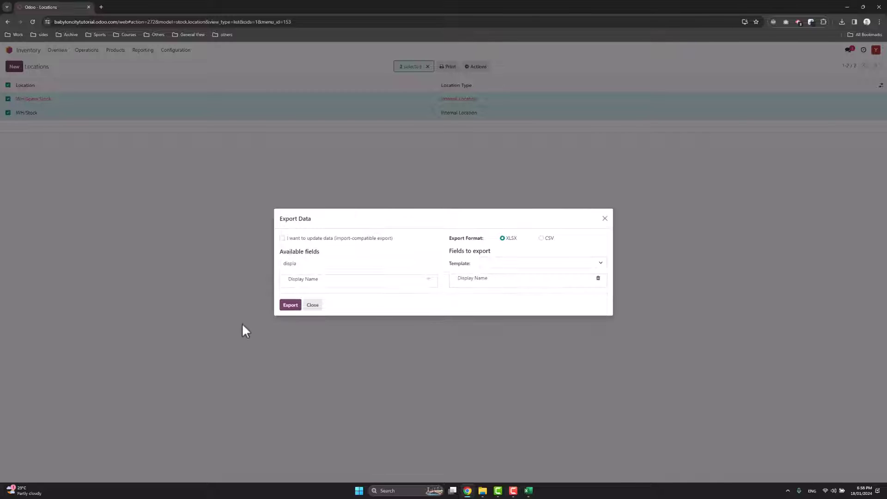
pyautogui.click(285, 306)
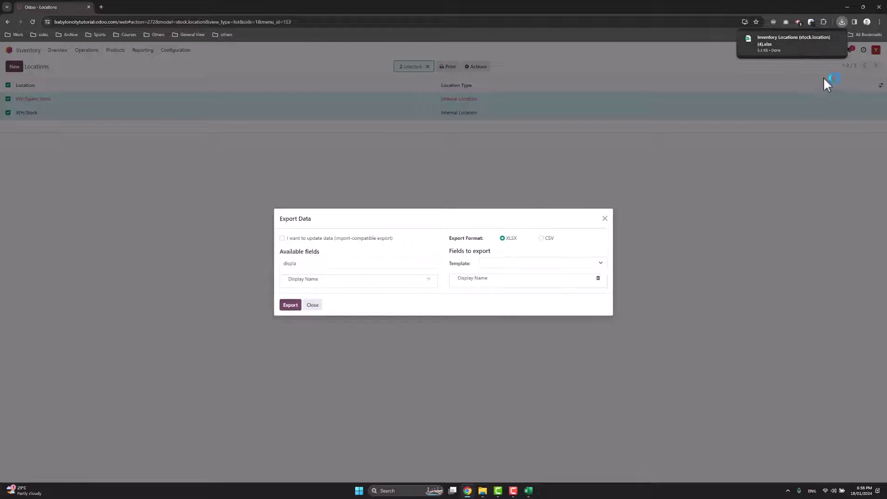
pyautogui.hotkey('alt', 'Tab')
pyautogui.click(551, 129)
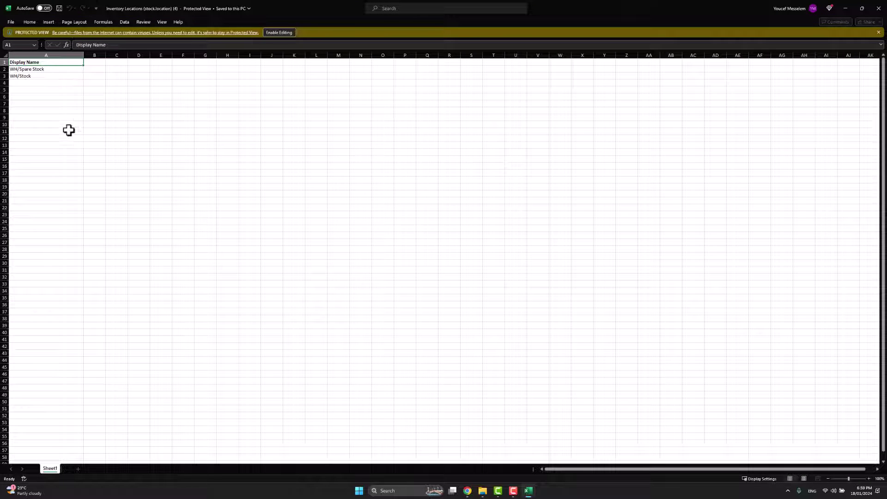
# Copy WH/Stock from the exported locations workbook
pyautogui.click(60, 117)
pyautogui.click(29, 69)
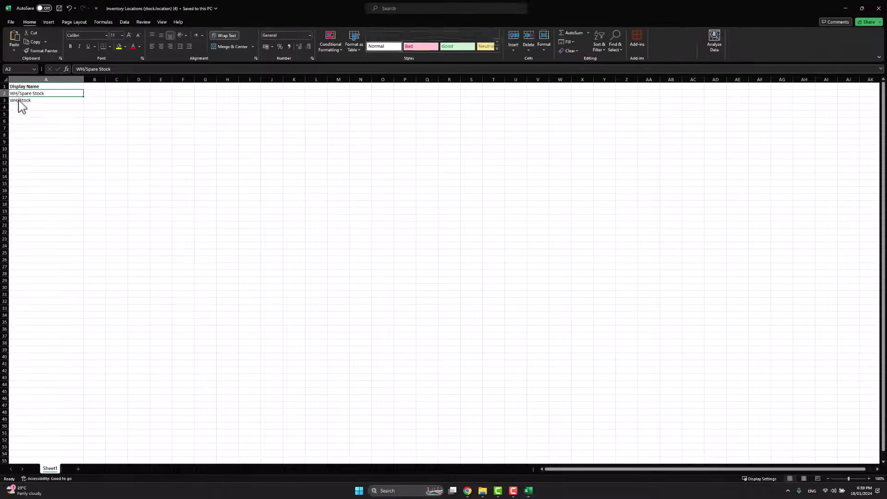
pyautogui.scroll(6, 28, 118)
pyautogui.scroll(2, 26, 122)
pyautogui.click(82, 157)
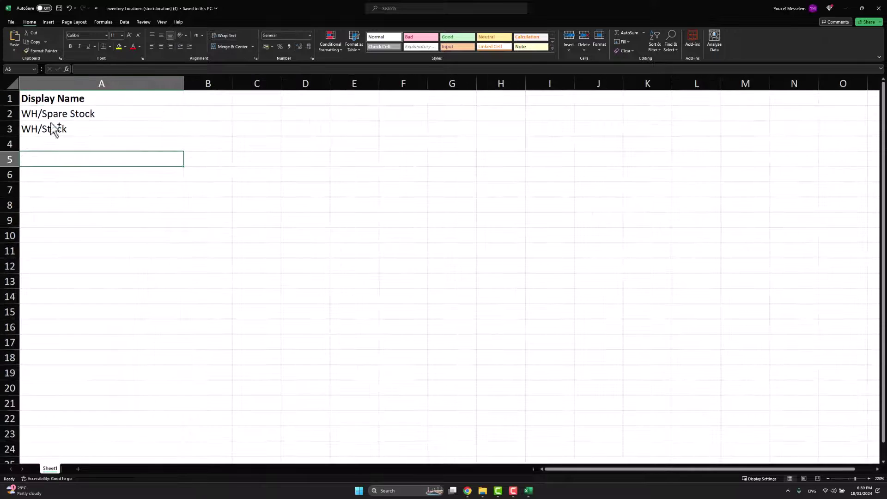
pyautogui.click(51, 135)
pyautogui.hotkey('ctrl', 'c')
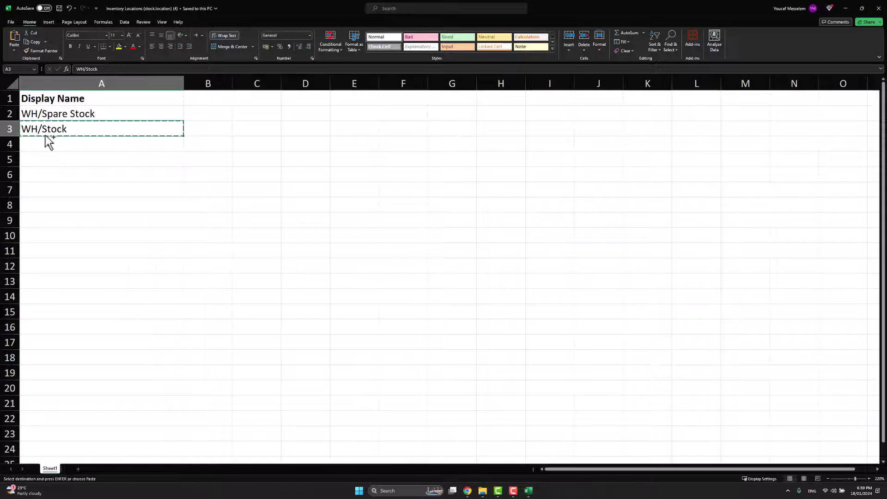
# Paste WH/Stock into C2 and C3 of the product sheet
pyautogui.hotkey('alt', 'Tab')
pyautogui.click(277, 107)
pyautogui.rightClick(277, 111)
pyautogui.click(308, 148)
pyautogui.click(291, 103)
pyautogui.hotkey('ctrl', 'c')
pyautogui.click(288, 113)
pyautogui.hotkey('ctrl', 'v')
# Fill WH/Stock down the Location column to row 43 and save
pyautogui.moveTo(301, 103); pyautogui.dragTo(305, 114)
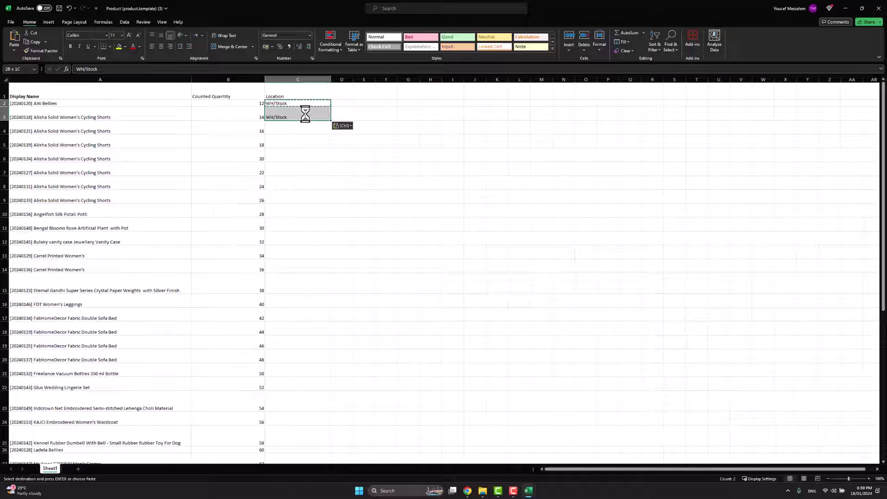
pyautogui.doubleClick(332, 121)
pyautogui.scroll(-2, 295, 289)
pyautogui.scroll(-5, 295, 292)
pyautogui.scroll(8, 294, 295)
pyautogui.click(462, 186)
pyautogui.hotkey('ctrl', 's')
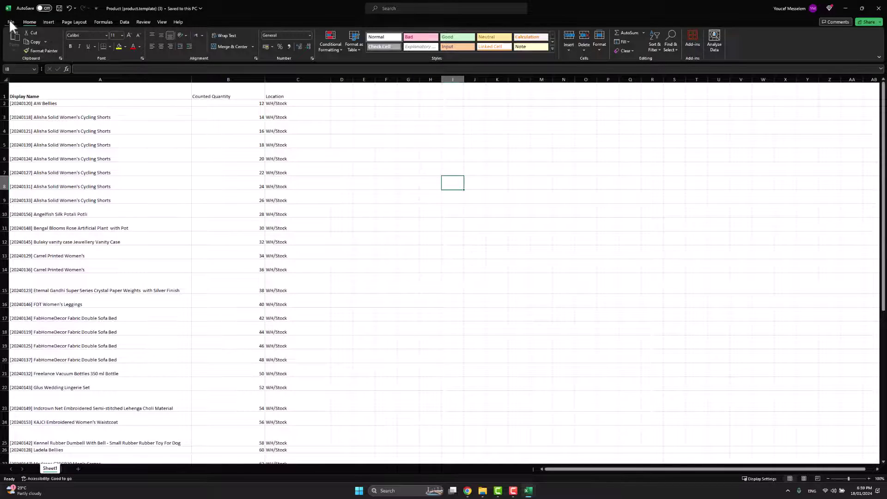
# Save the workbook to the Desktop as 'mail location inventory'
pyautogui.click(10, 21)
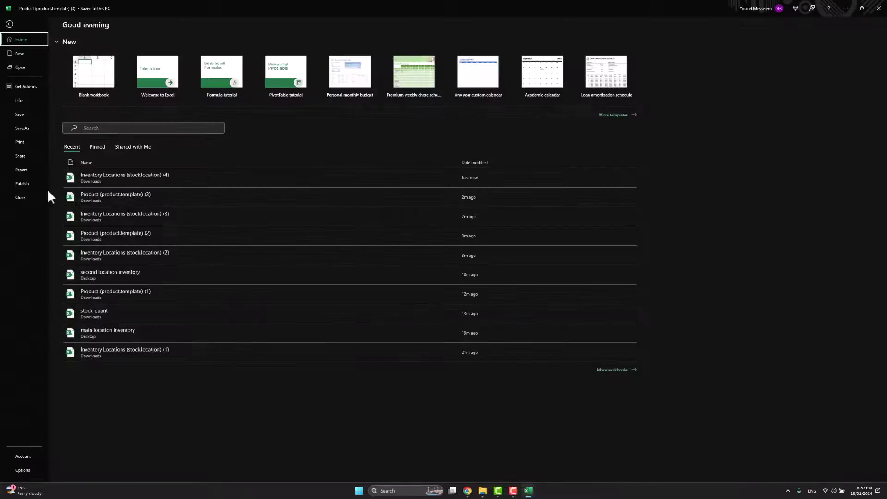
pyautogui.click(22, 128)
pyautogui.click(88, 135)
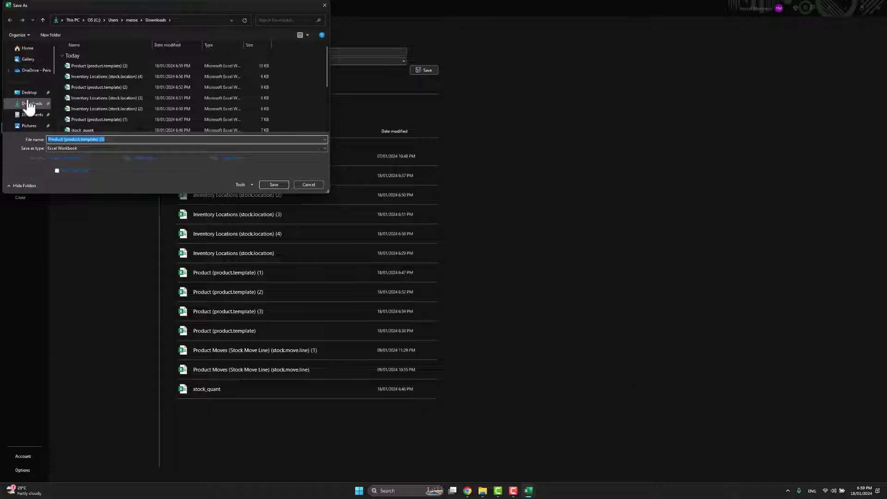
pyautogui.click(30, 92)
pyautogui.write('mail location inventory')
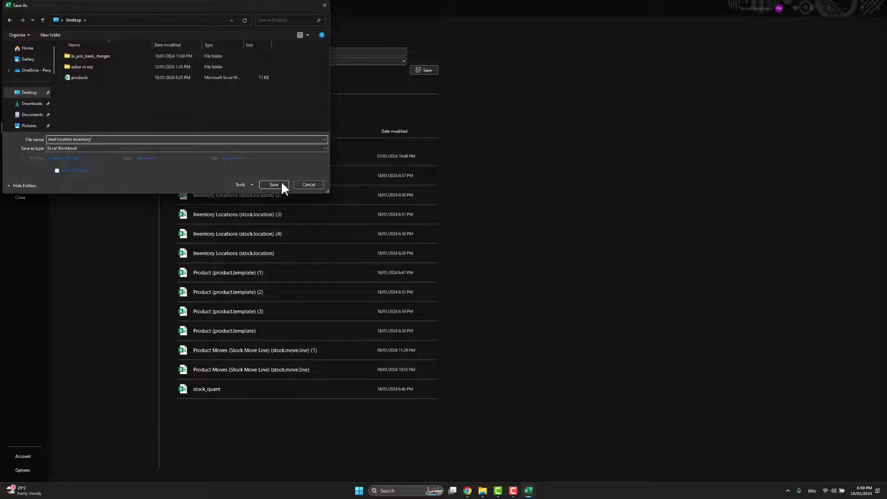
pyautogui.click(281, 183)
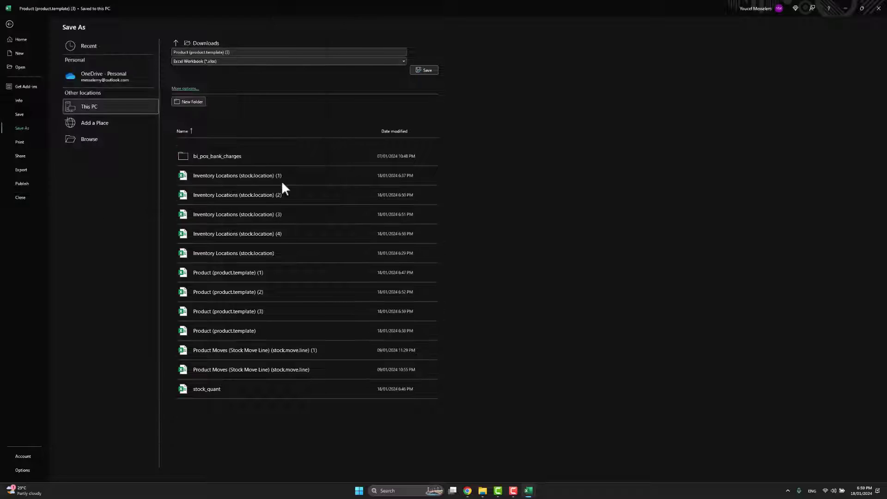
pyautogui.click(335, 154)
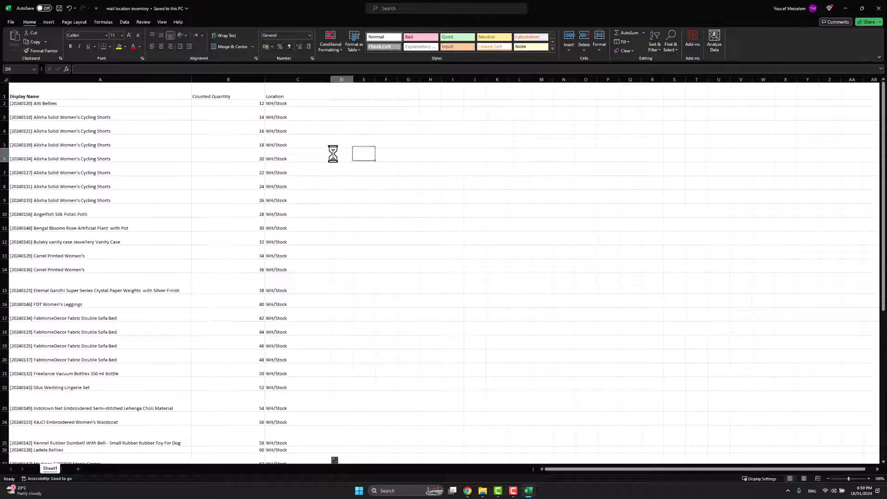
# Clear the old location values in column C and counted quantities in column B
pyautogui.click(289, 104)
pyautogui.hotkey('ctrl', 'shift', 'Down')
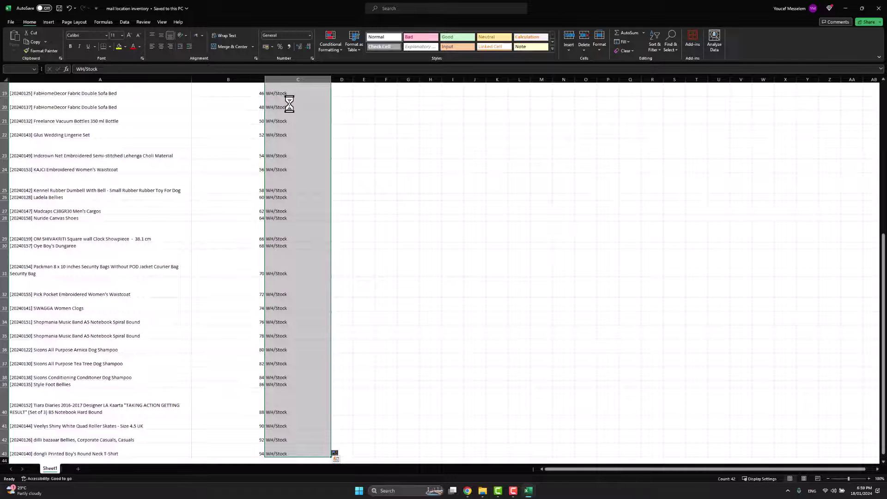
pyautogui.hotkey('ctrl', 'z')
pyautogui.click(276, 136)
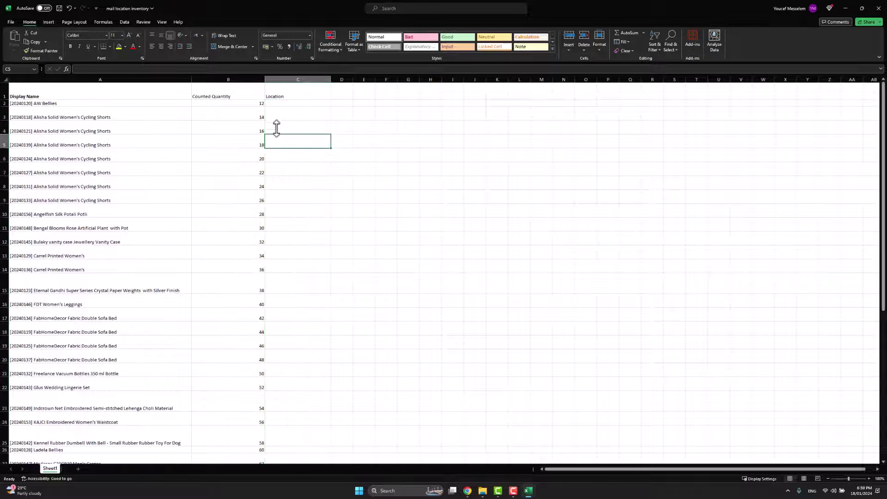
pyautogui.click(249, 103)
pyautogui.hotkey('ctrl', 'shift', 'Down')
pyautogui.press('Delete')
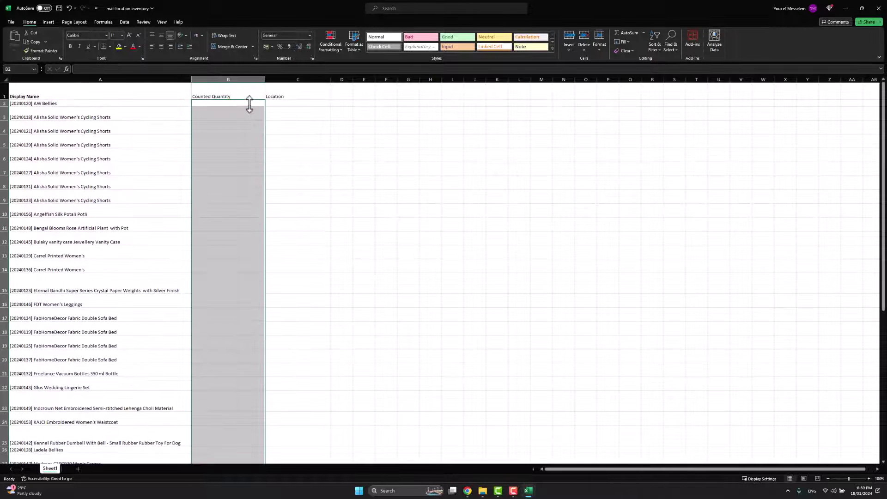
# Enter 4 and 6 in B2:B3 and fill the quantity series down to row 43
pyautogui.click(234, 102)
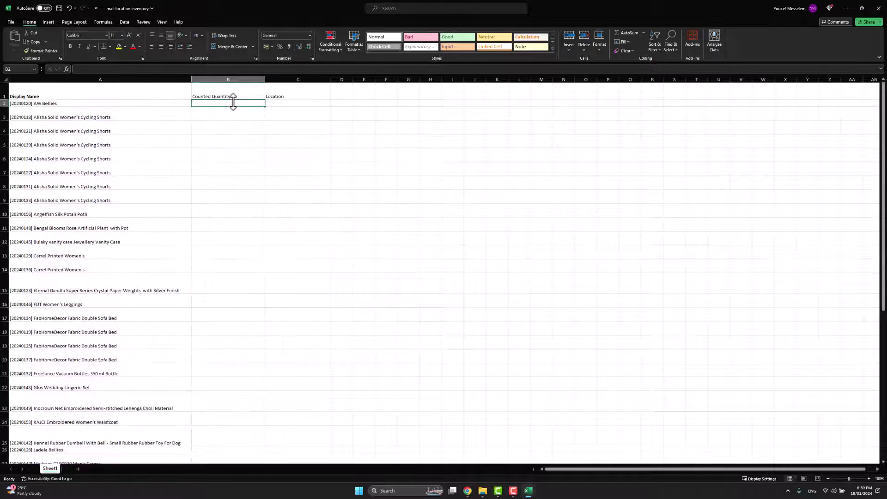
pyautogui.write('4')
pyautogui.press('Return')
pyautogui.write('2')
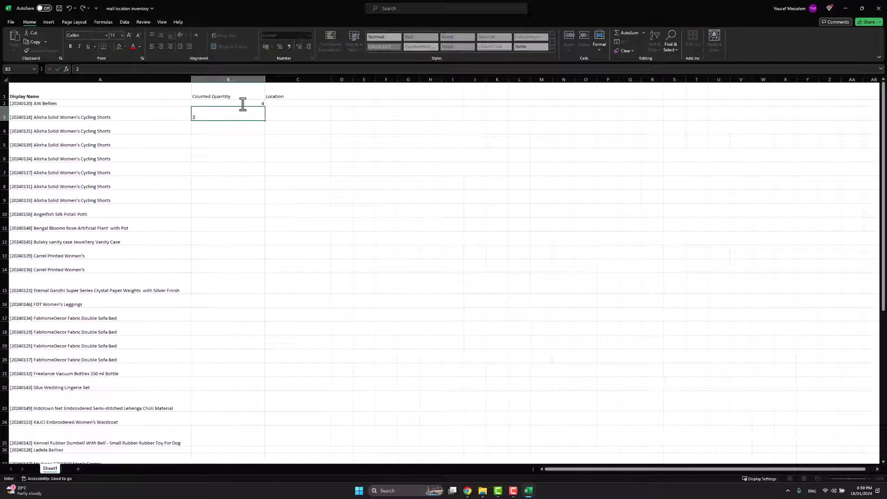
pyautogui.moveTo(242, 104); pyautogui.dragTo(253, 114)
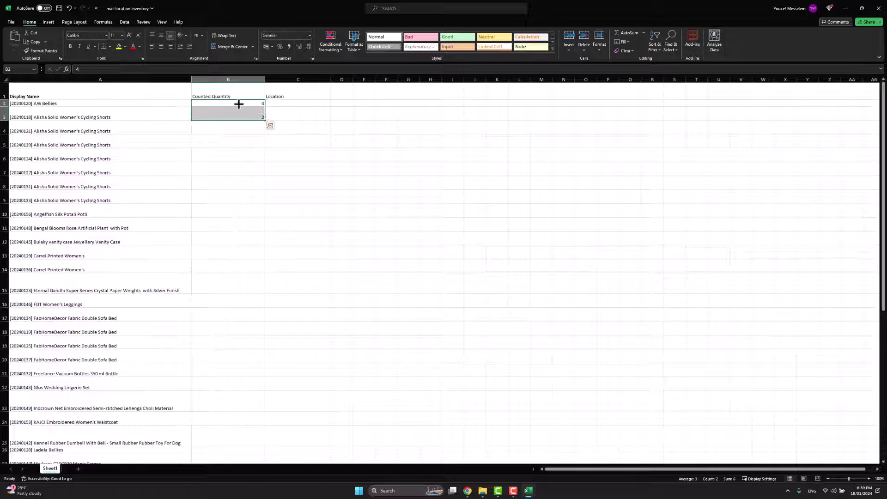
pyautogui.click(238, 104)
pyautogui.click(247, 115)
pyautogui.write('6')
pyautogui.press('Return')
pyautogui.moveTo(249, 104); pyautogui.dragTo(250, 114)
pyautogui.doubleClick(269, 121)
pyautogui.scroll(-10, 212, 263)
pyautogui.scroll(10, 215, 268)
pyautogui.click(363, 169)
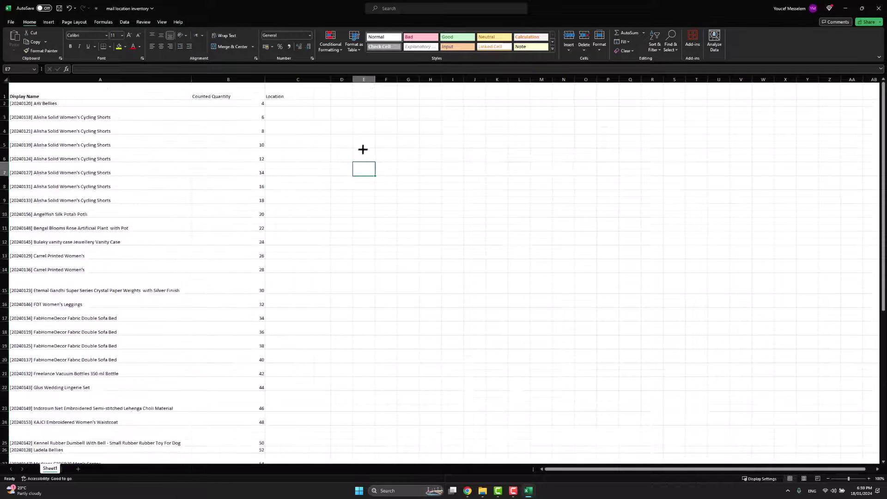
# Copy WH/Spare Stock from the locations workbook into C2:C3 and fill it down to row 43
pyautogui.hotkey('alt', 'Tab')
pyautogui.click(87, 176)
pyautogui.click(61, 119)
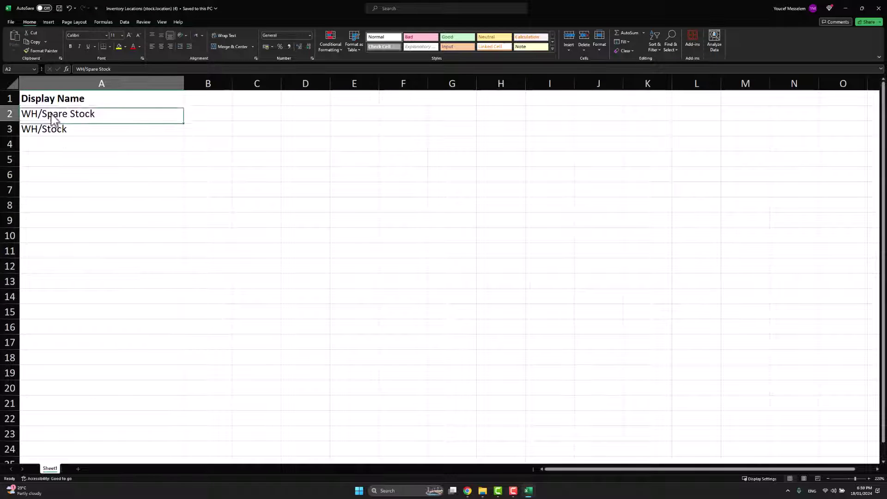
pyautogui.hotkey('ctrl', 'c')
pyautogui.hotkey('alt', 'Tab')
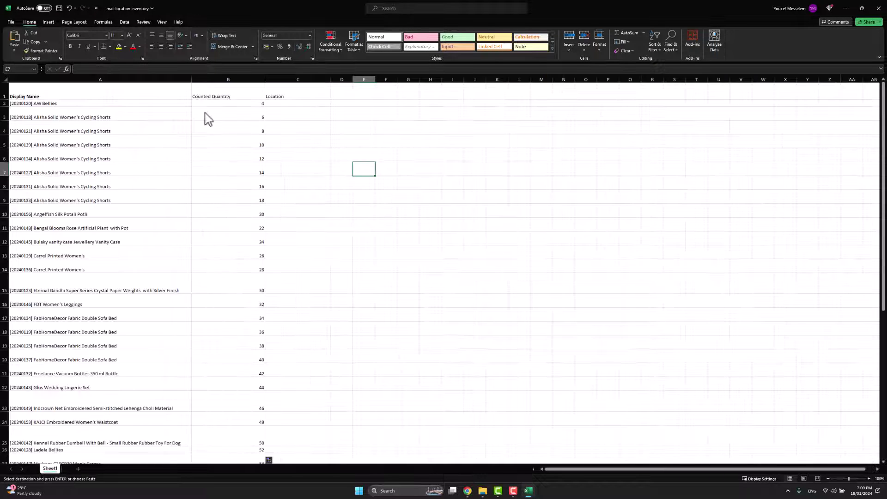
pyautogui.rightClick(290, 110)
pyautogui.click(315, 151)
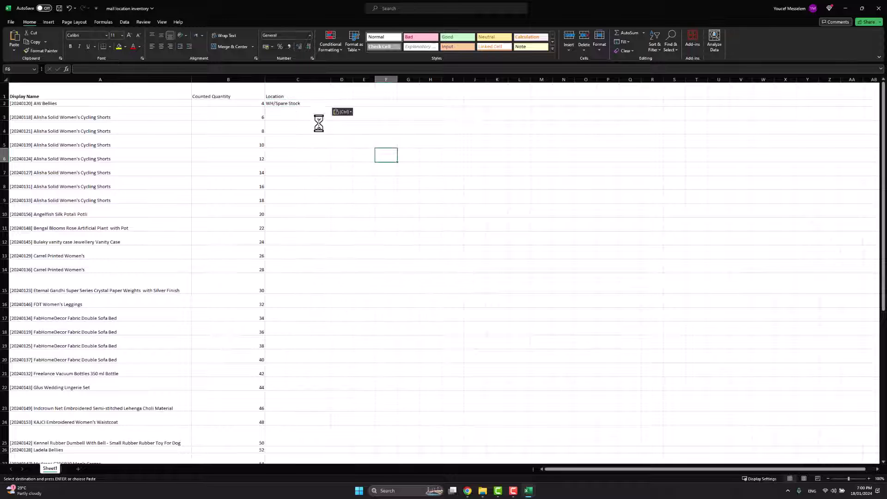
pyautogui.hotkey('ctrl', 'c')
pyautogui.moveTo(294, 104); pyautogui.dragTo(293, 113)
pyautogui.hotkey('ctrl', 'v')
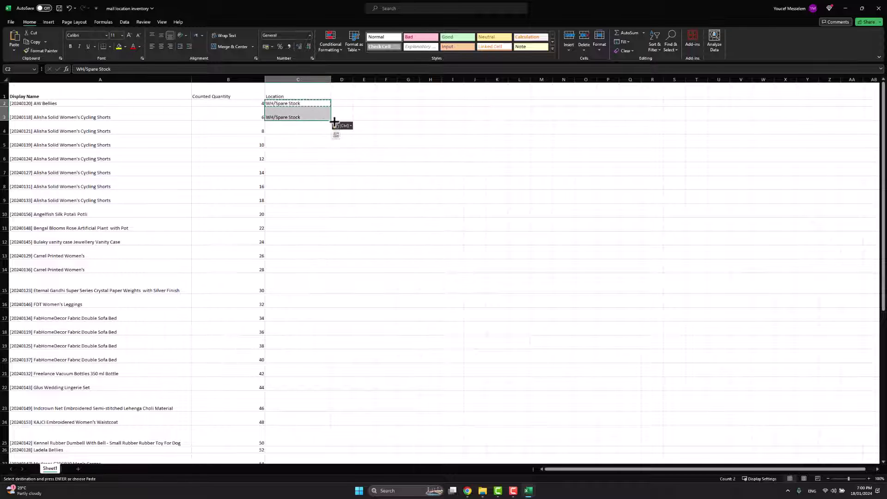
pyautogui.doubleClick(332, 121)
pyautogui.scroll(-6, 297, 304)
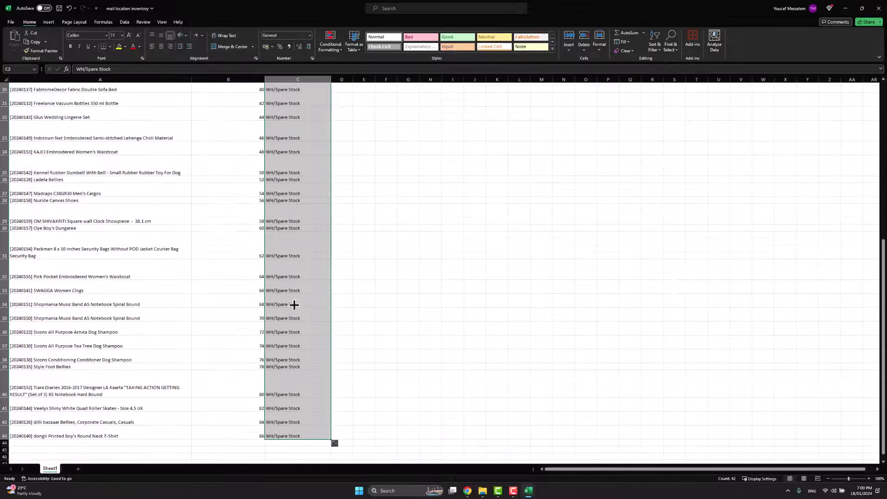
pyautogui.scroll(6, 231, 202)
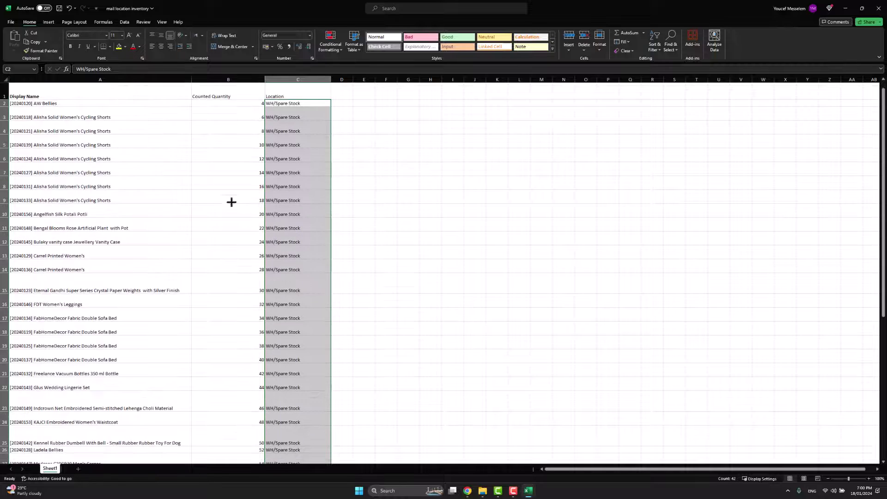
# Save the sheet as 'second location inventory' on the Desktop and close its window
pyautogui.click(11, 22)
pyautogui.click(35, 129)
pyautogui.click(104, 141)
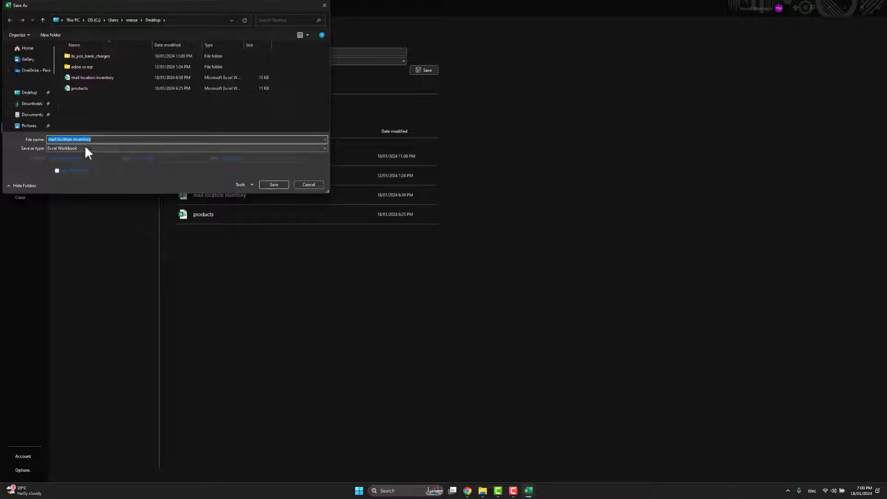
pyautogui.moveTo(49, 141); pyautogui.dragTo(55, 141)
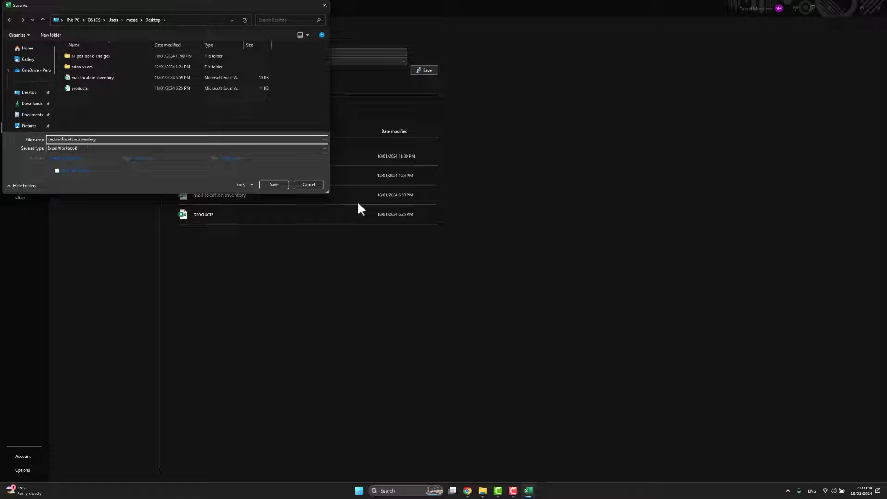
pyautogui.click(274, 184)
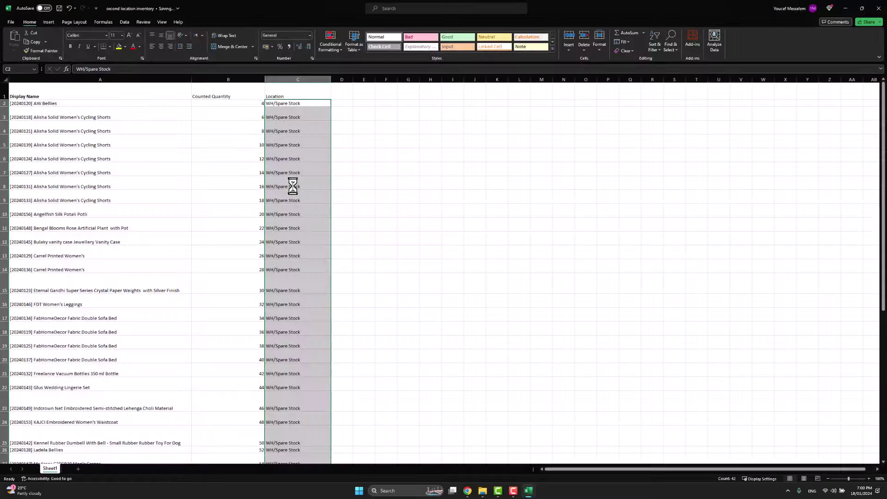
pyautogui.click(881, 8)
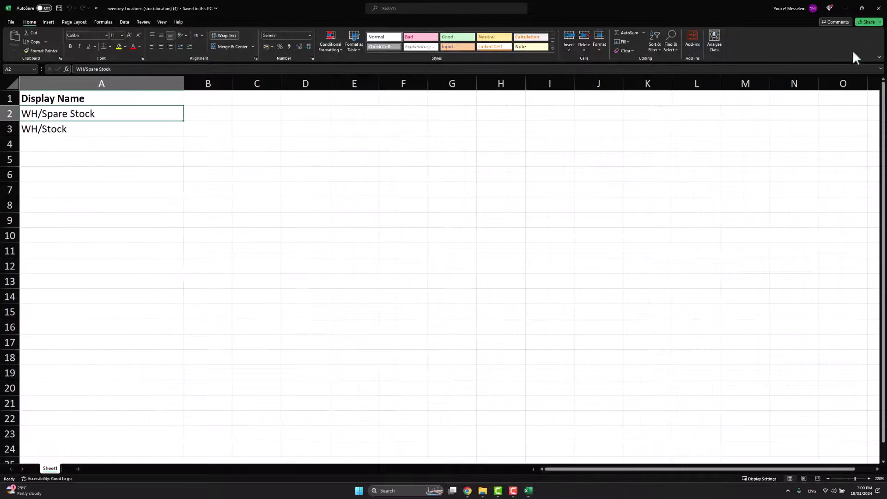
# Close the Inventory Locations workbook and arrange second location inventory on the desktop
pyautogui.click(879, 8)
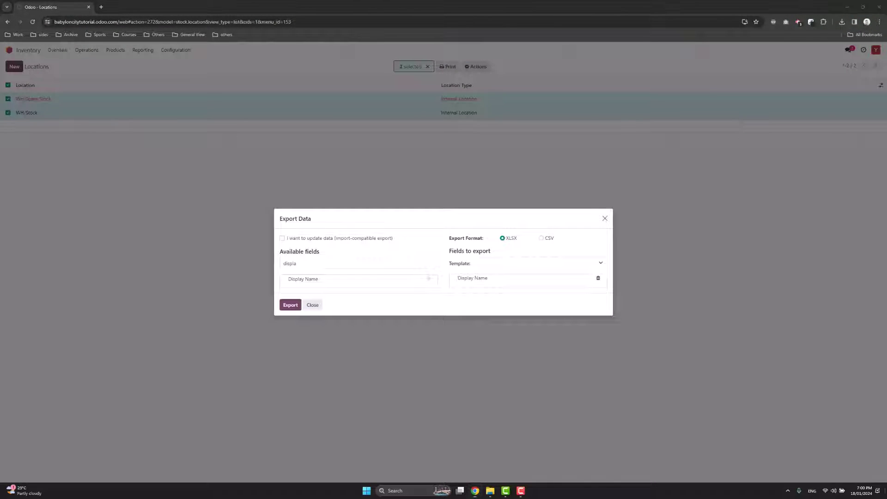
pyautogui.press('super+d')
pyautogui.moveTo(37, 204); pyautogui.dragTo(381, 58)
pyautogui.moveTo(438, 59); pyautogui.dragTo(436, 57)
# Rename mail location inventory to 'main location inventory' and place it beside second location inventory
pyautogui.click(365, 52)
pyautogui.click(374, 60)
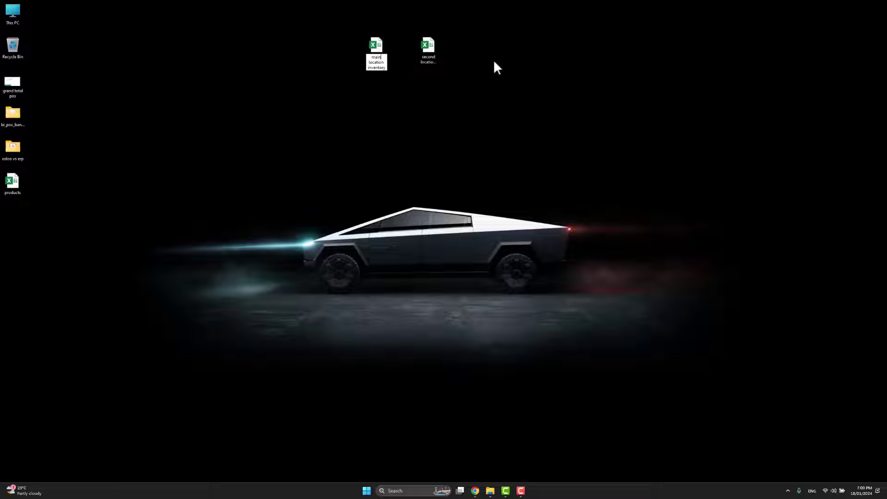
pyautogui.click(392, 143)
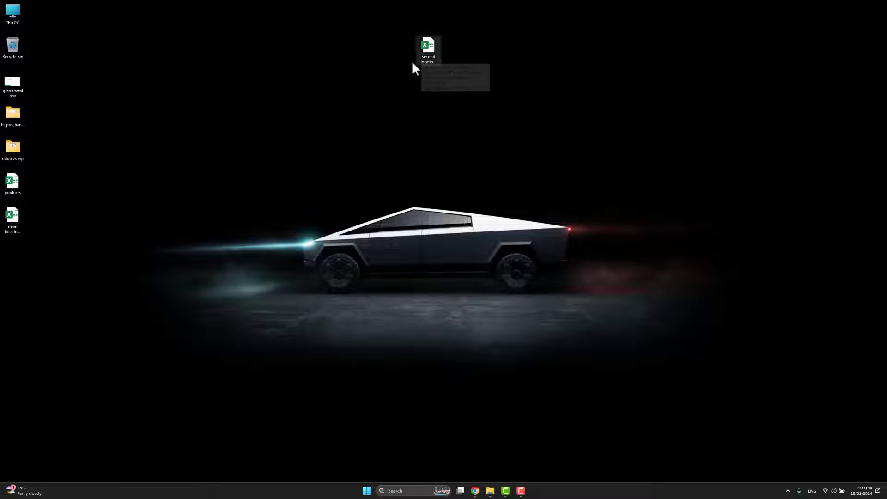
pyautogui.moveTo(13, 221); pyautogui.dragTo(387, 55)
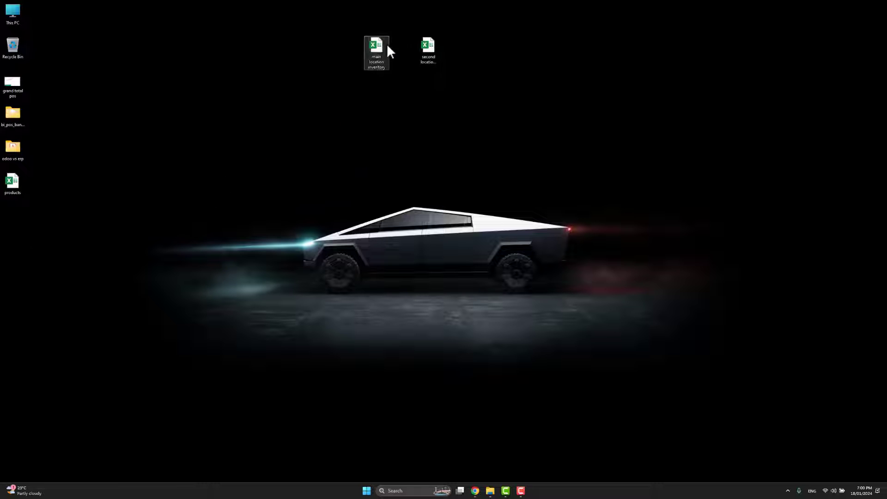
pyautogui.moveTo(489, 33); pyautogui.dragTo(333, 82)
pyautogui.moveTo(375, 51); pyautogui.dragTo(409, 48)
pyautogui.click(382, 62)
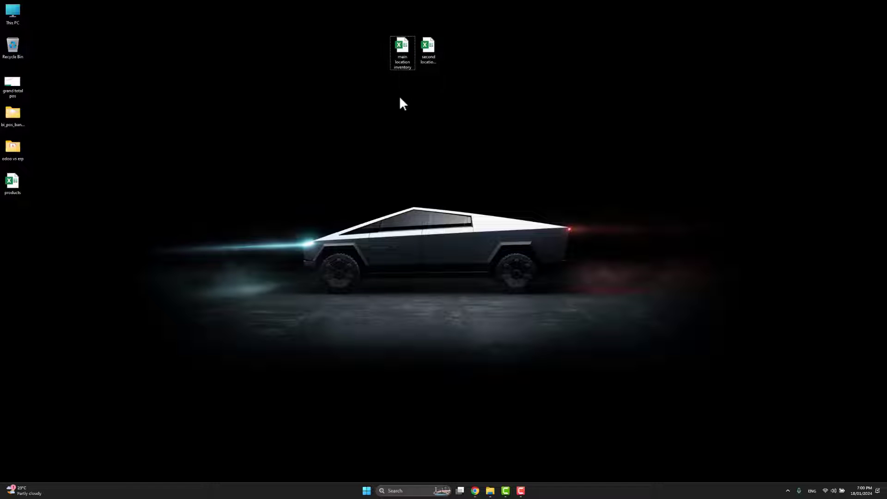
# Close the Export Data dialog and start Import records from Inventory's Physical Inventory list
pyautogui.click(475, 491)
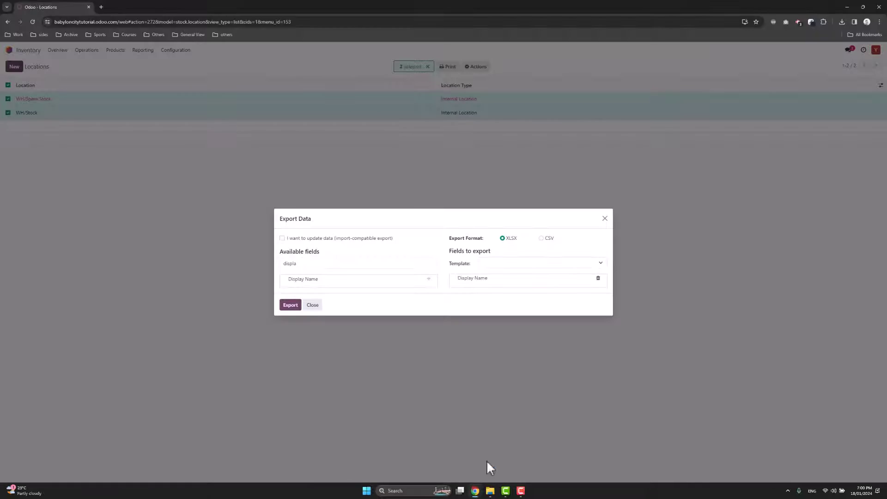
pyautogui.click(605, 218)
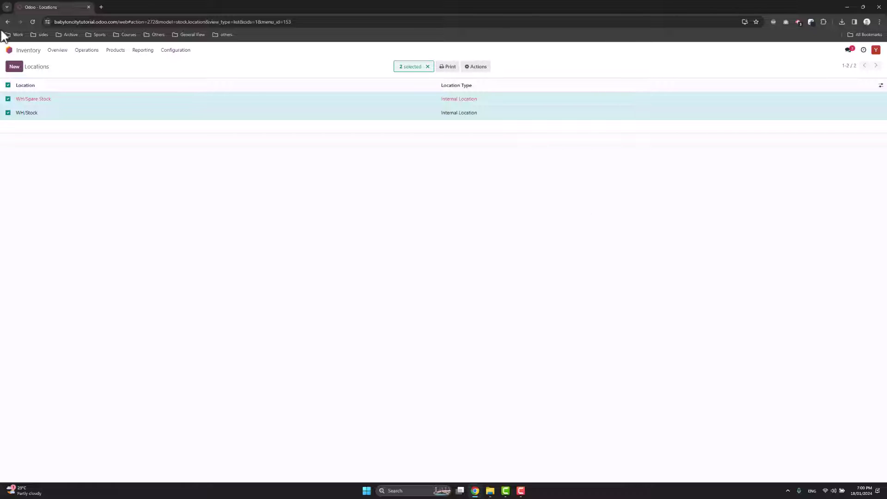
pyautogui.click(9, 51)
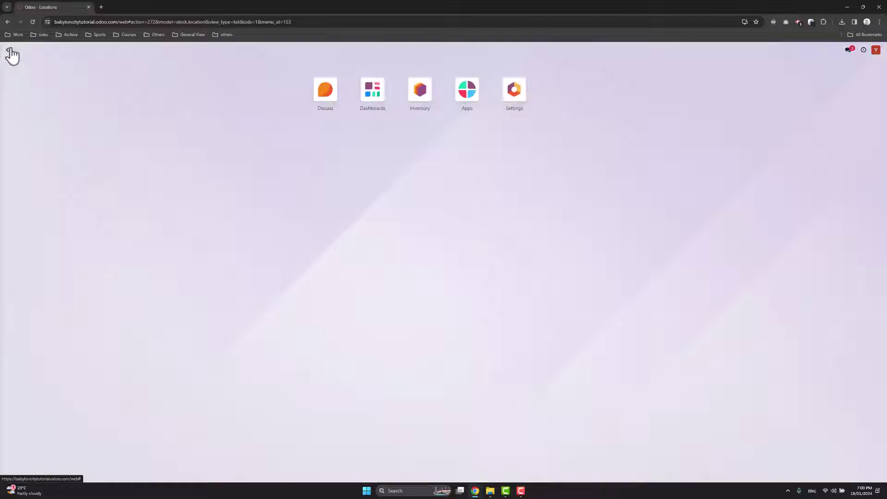
pyautogui.click(421, 95)
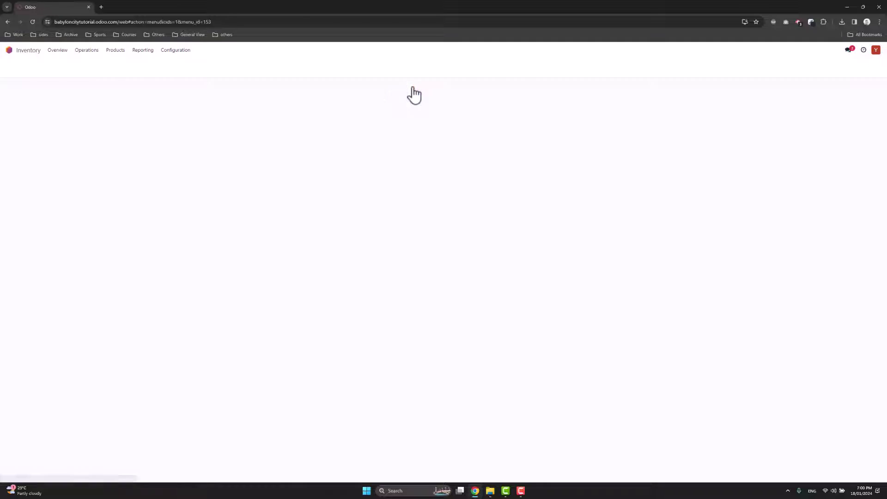
pyautogui.click(85, 50)
pyautogui.click(93, 114)
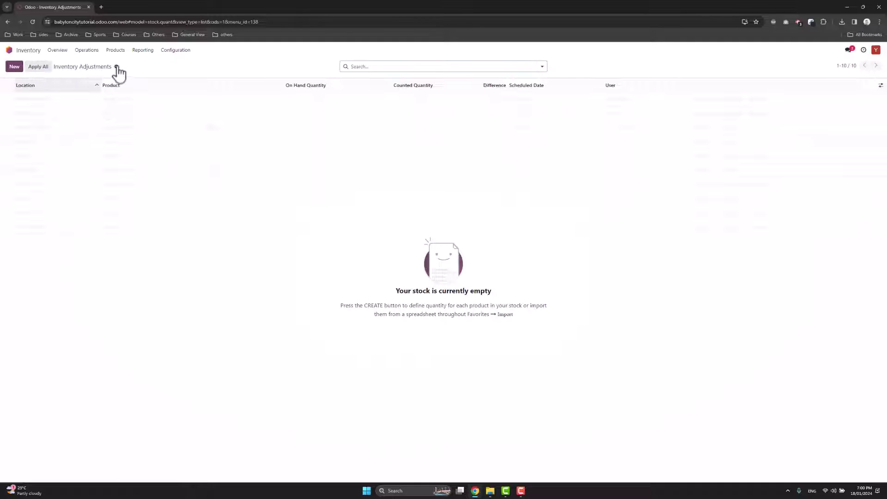
pyautogui.click(116, 67)
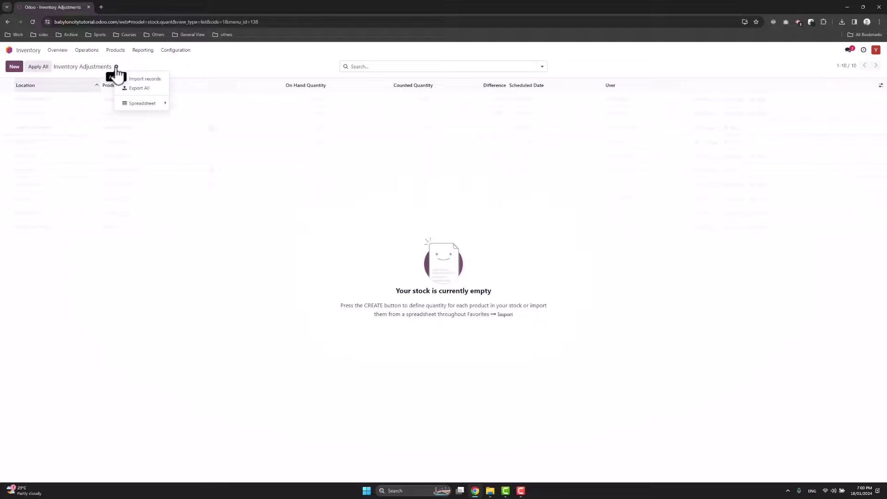
pyautogui.click(144, 80)
# Upload 'main location inventory' from the Desktop, test its column mappings, and import it
pyautogui.click(21, 66)
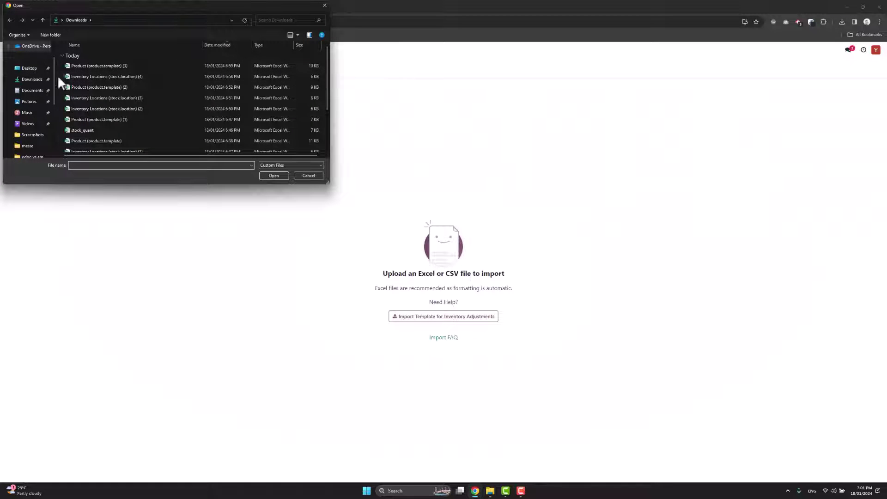
pyautogui.scroll(2, 26, 90)
pyautogui.click(27, 94)
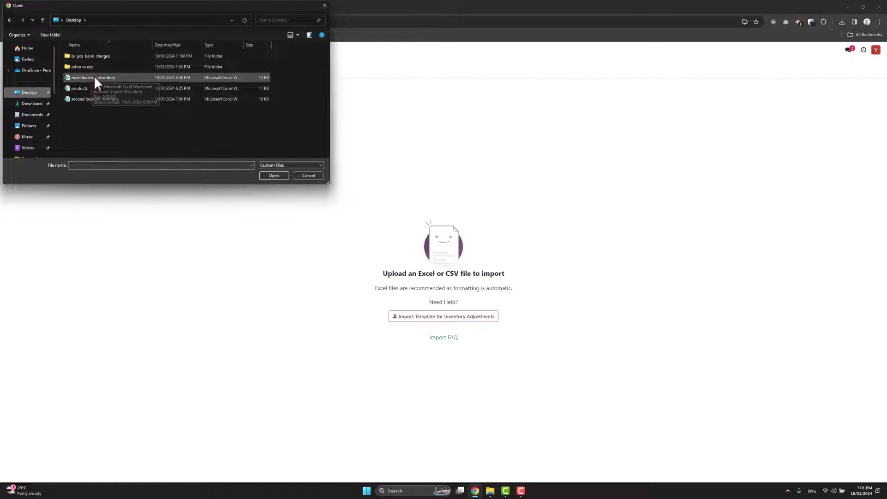
pyautogui.click(96, 78)
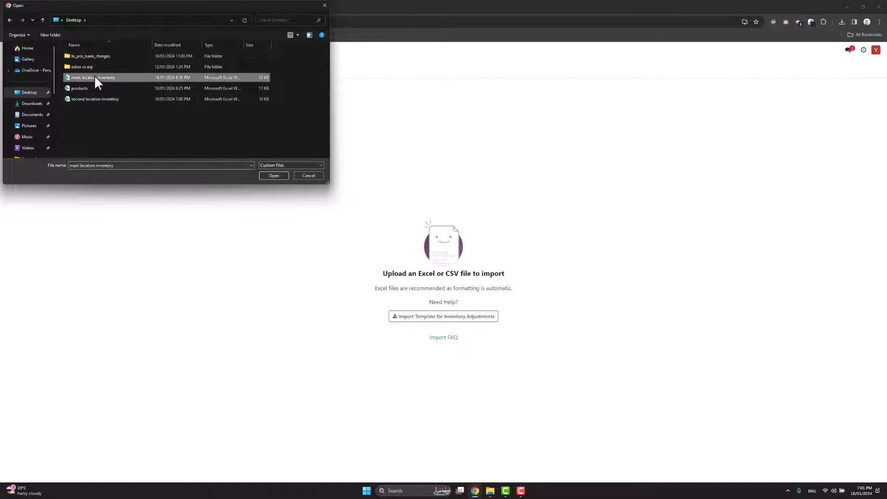
pyautogui.click(274, 175)
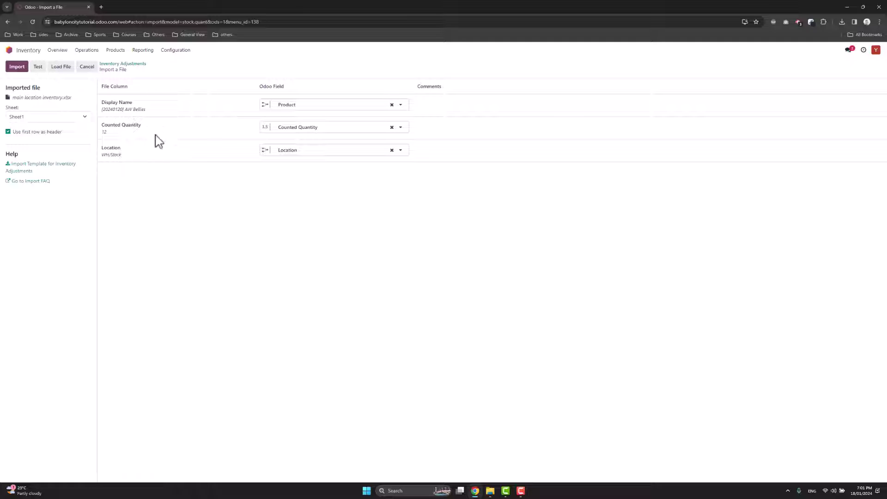
pyautogui.click(40, 67)
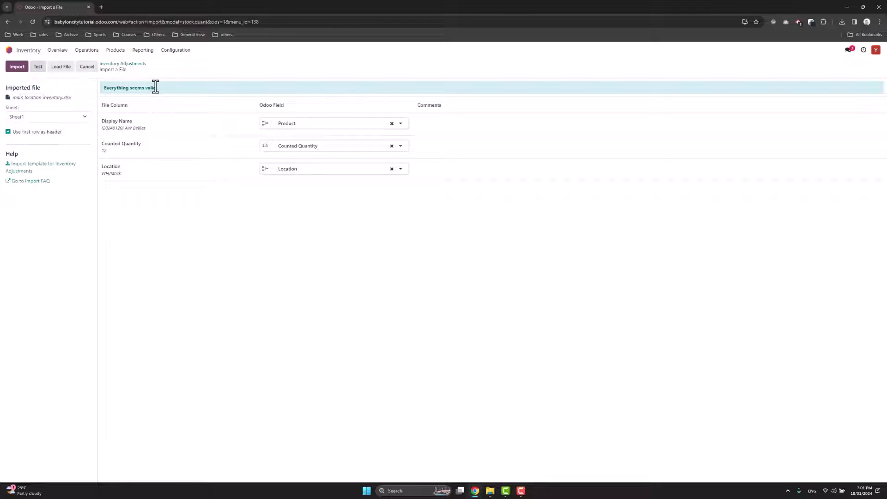
pyautogui.click(17, 67)
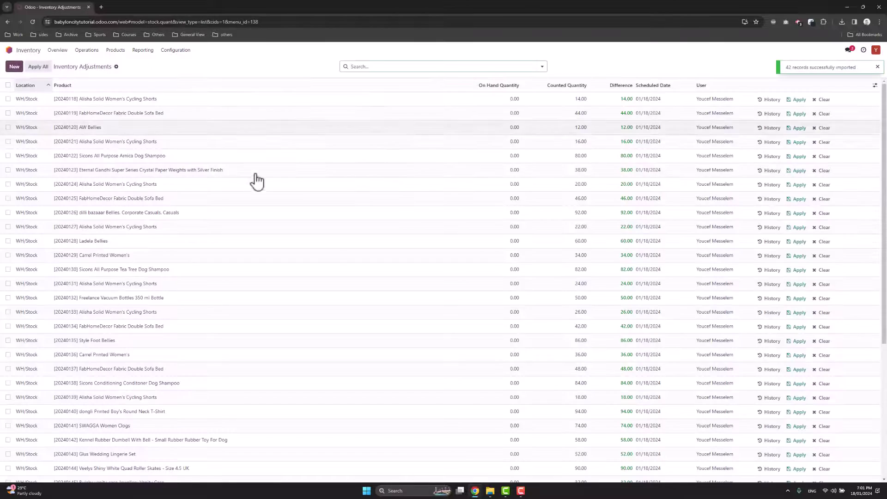
# Review the 42 imported WH/Stock adjustment rows and their counted quantities
pyautogui.scroll(-3, 105, 337)
pyautogui.scroll(3, 99, 323)
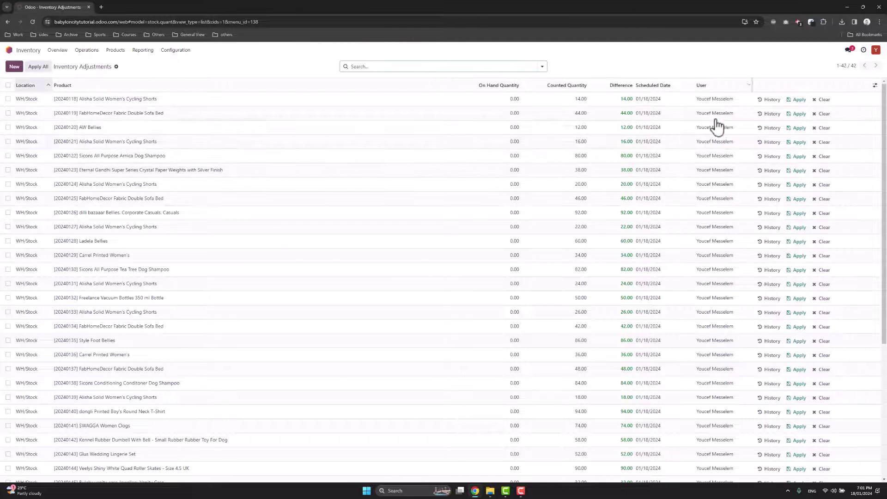
pyautogui.scroll(-5, 221, 206)
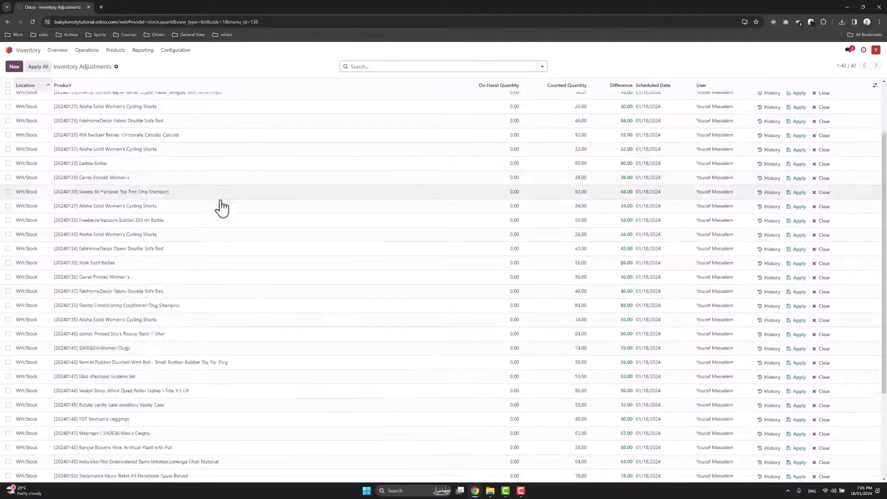
pyautogui.scroll(5, 240, 208)
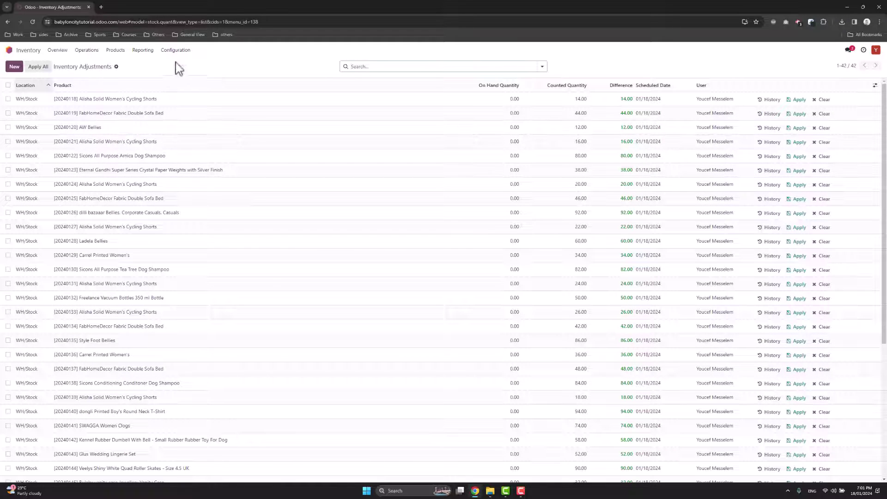
pyautogui.click(116, 67)
# Upload 'second location inventory', test its mappings, and import the 42 WH/Spare Stock counts
pyautogui.click(147, 81)
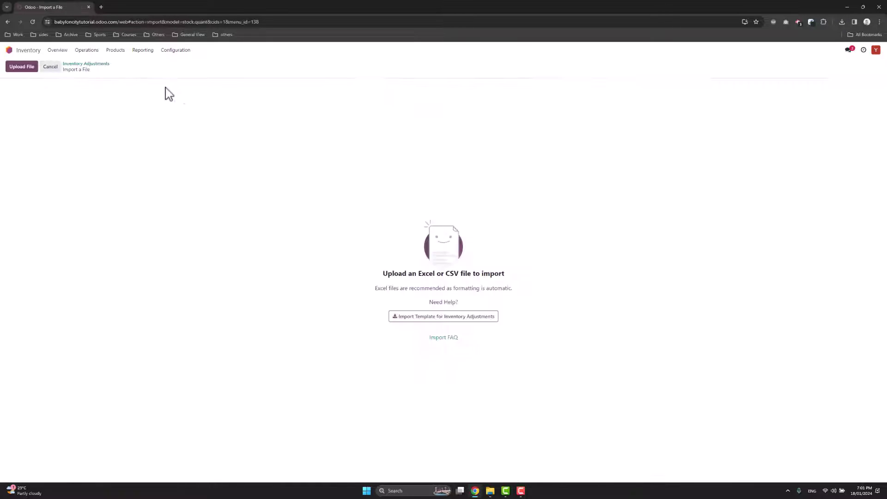
pyautogui.click(24, 66)
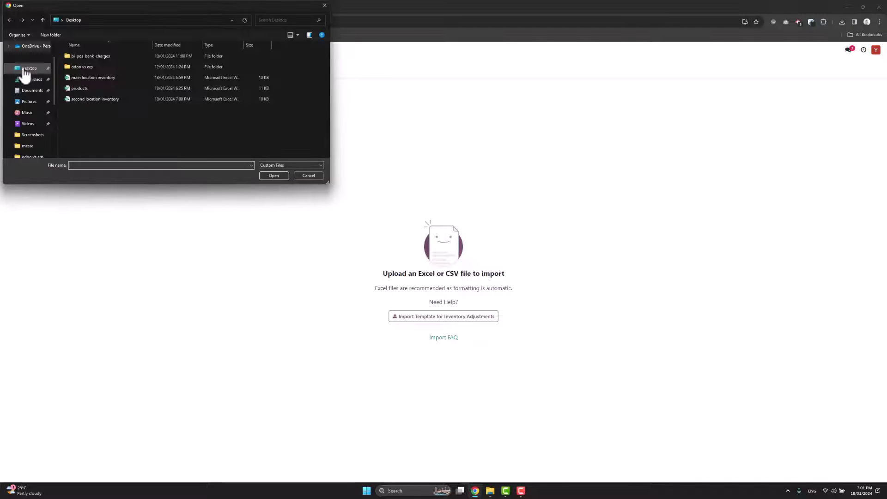
pyautogui.click(94, 100)
pyautogui.doubleClick(94, 99)
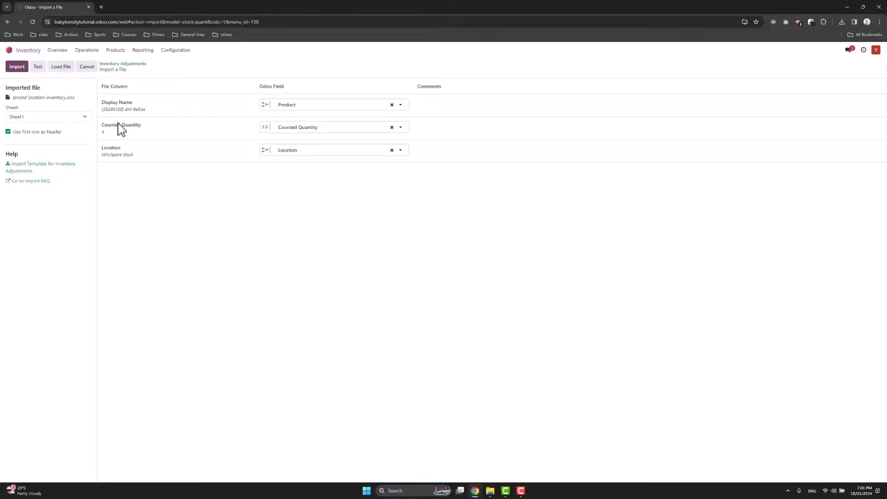
pyautogui.click(35, 67)
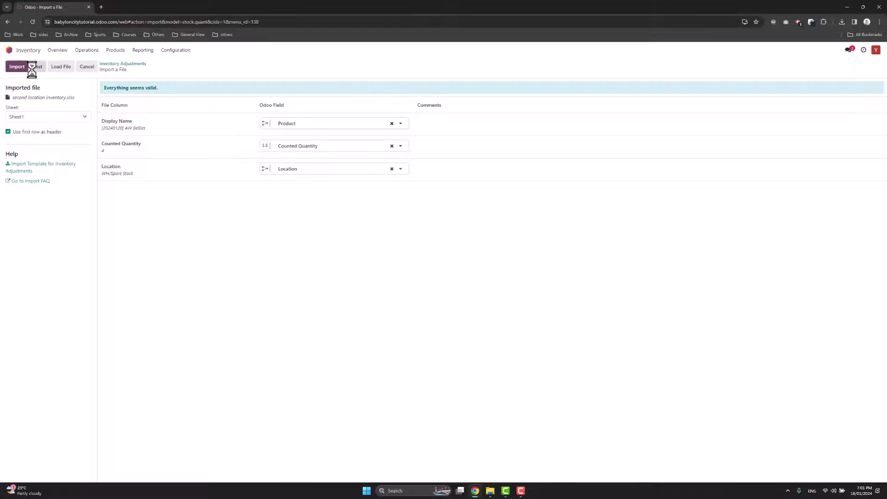
pyautogui.click(16, 68)
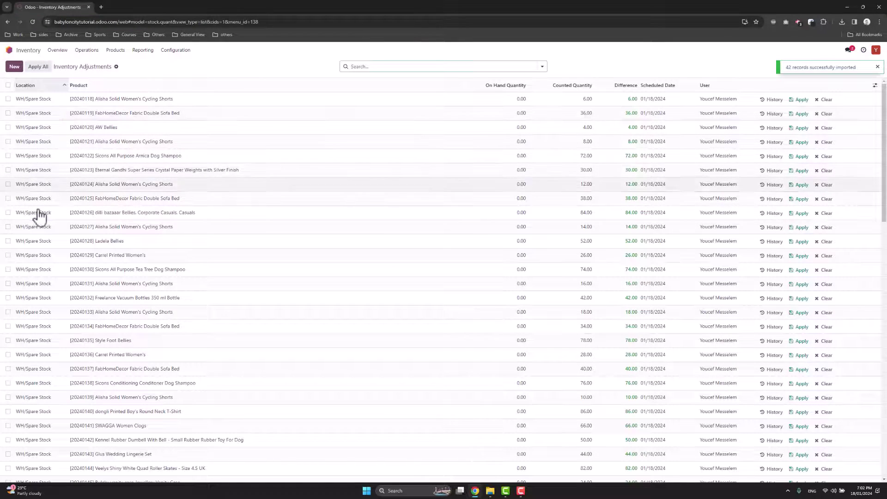
pyautogui.scroll(-10, 48, 377)
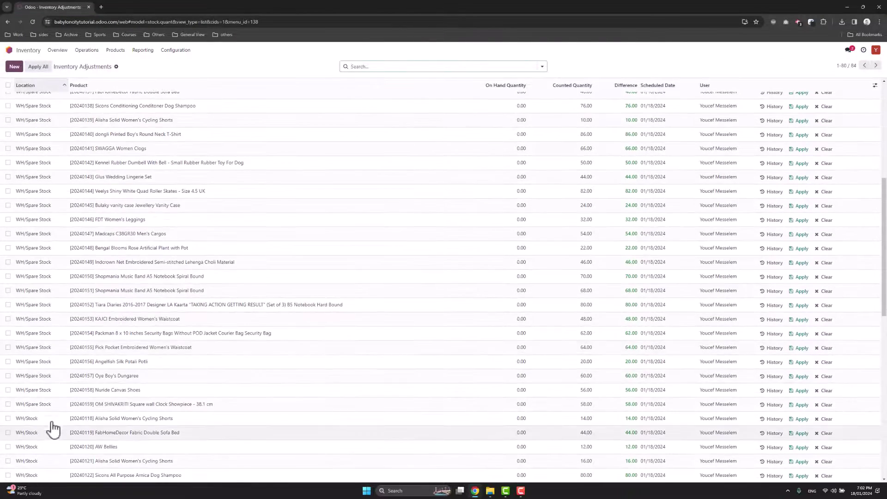
pyautogui.scroll(-5, 45, 300)
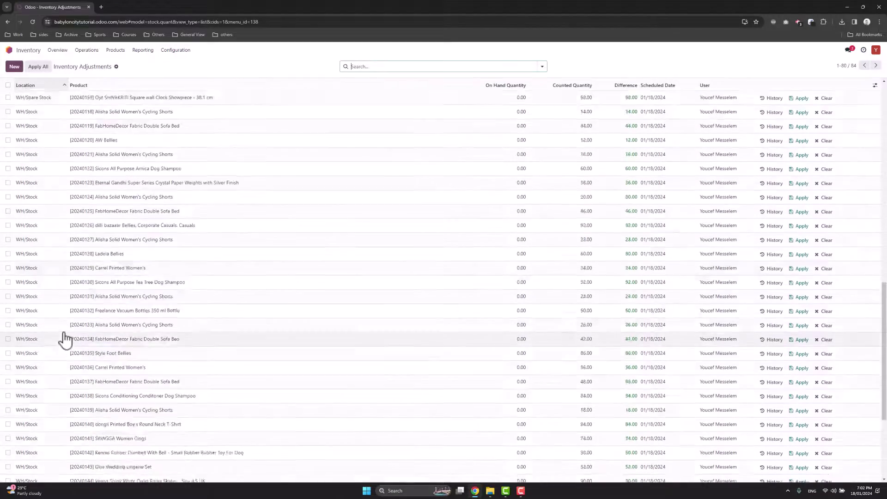
pyautogui.scroll(15, 66, 338)
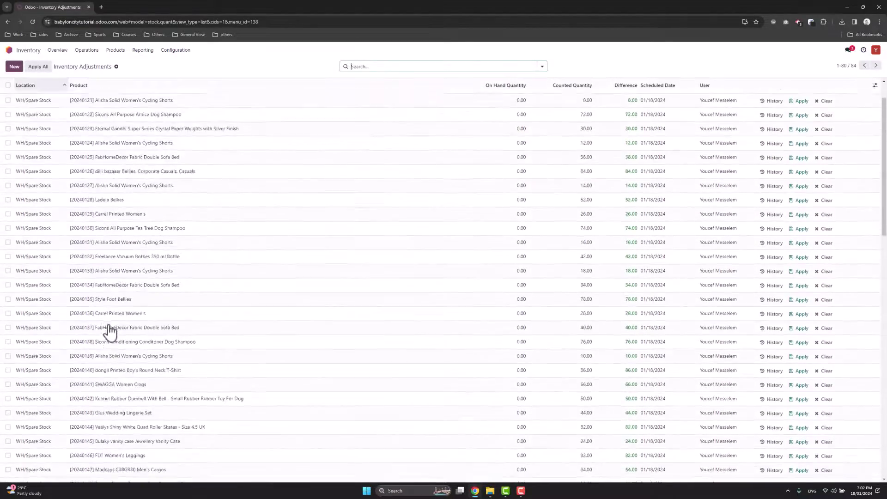
pyautogui.scroll(-15, 48, 353)
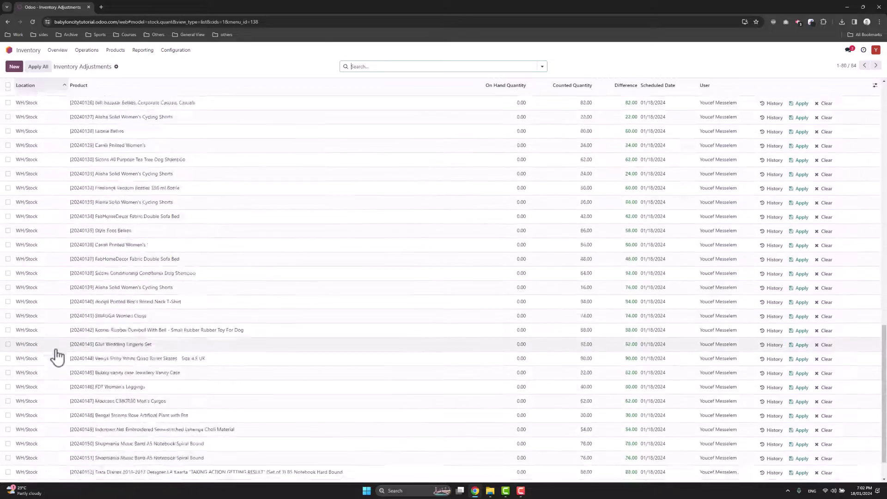
pyautogui.scroll(15, 391, 347)
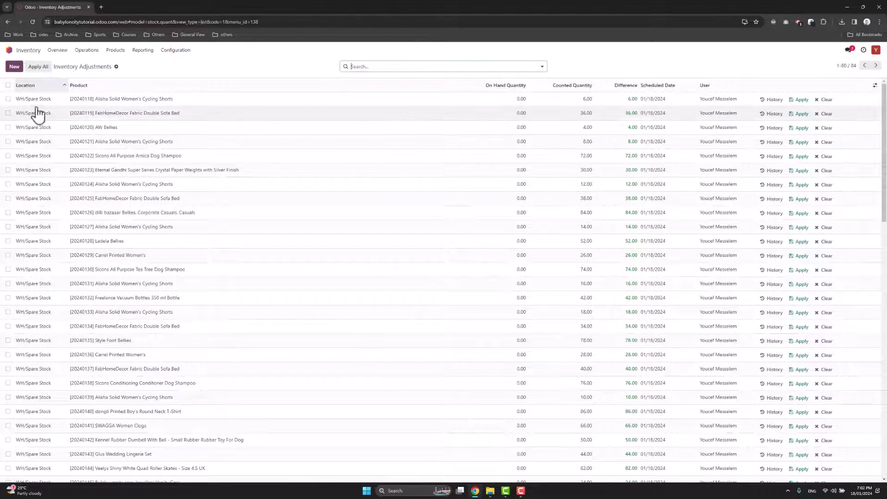
# Select all adjustments and apply their counts after clearing the default Inventory Reason
pyautogui.click(7, 85)
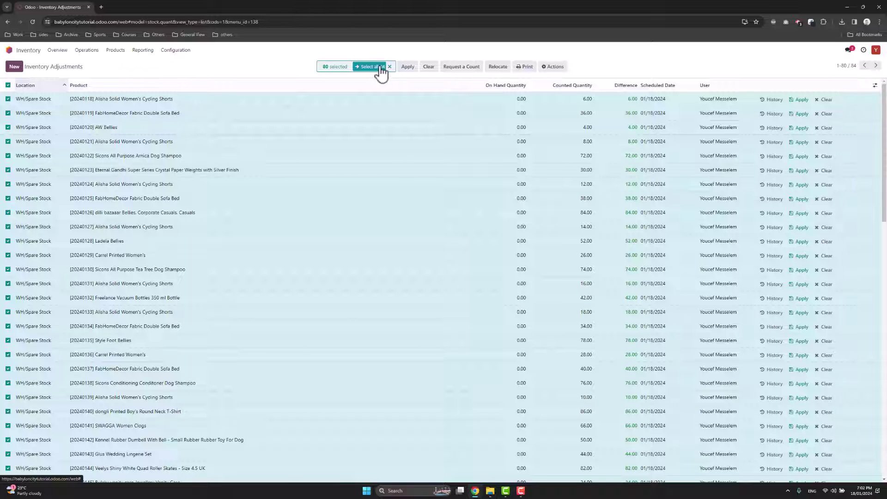
pyautogui.click(408, 68)
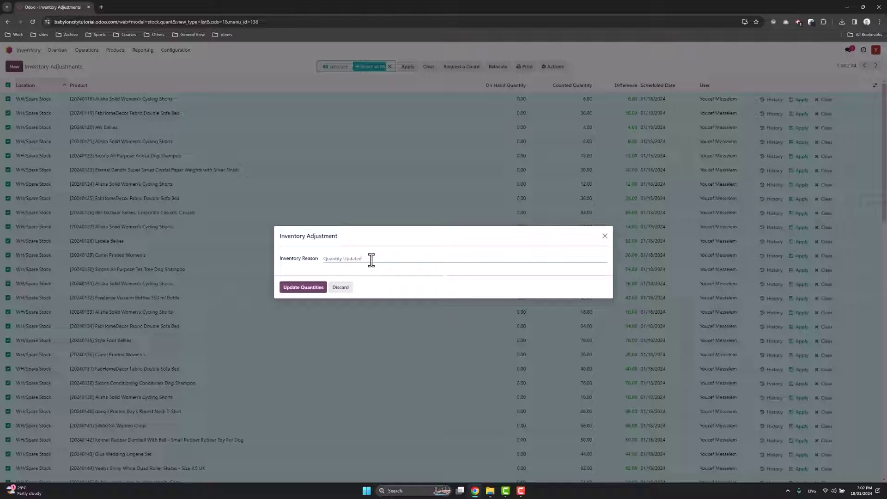
pyautogui.moveTo(371, 260); pyautogui.dragTo(281, 260)
pyautogui.press('BackSpace')
pyautogui.click(306, 289)
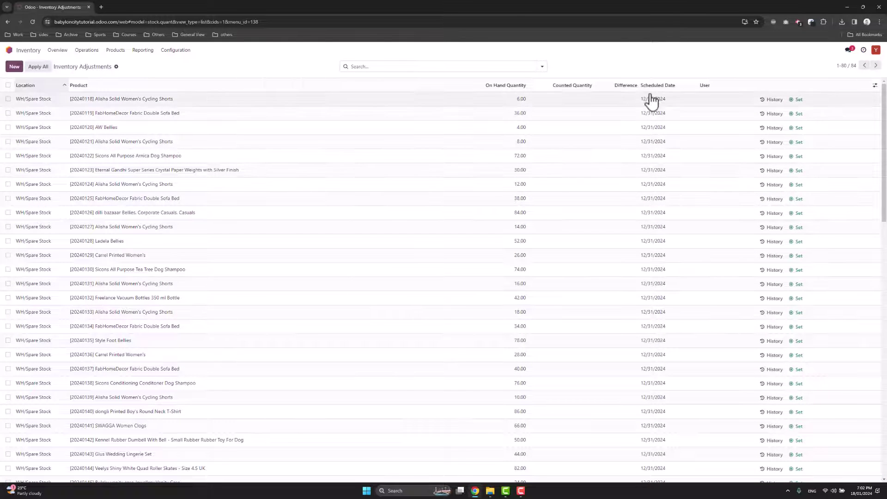
# Verify the [20240124] cycling shorts show 20 at WH/Stock and 12 at WH/Spare Stock
pyautogui.click(116, 51)
pyautogui.click(118, 65)
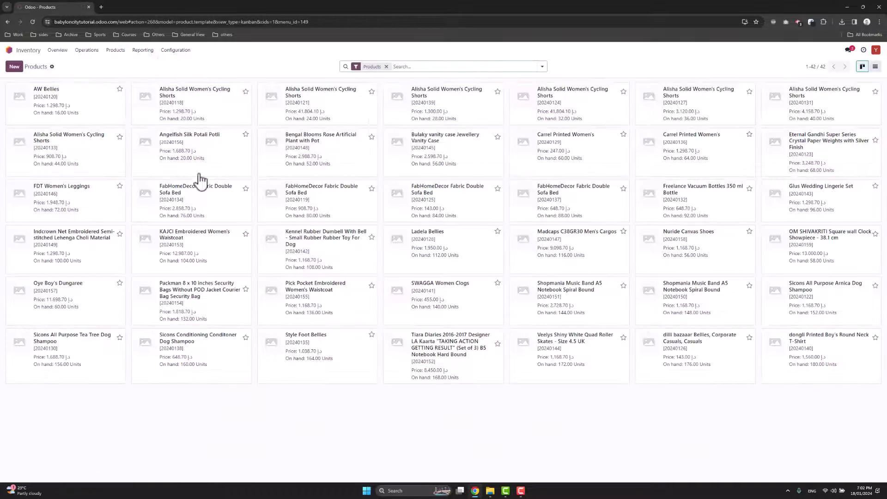
pyautogui.click(569, 100)
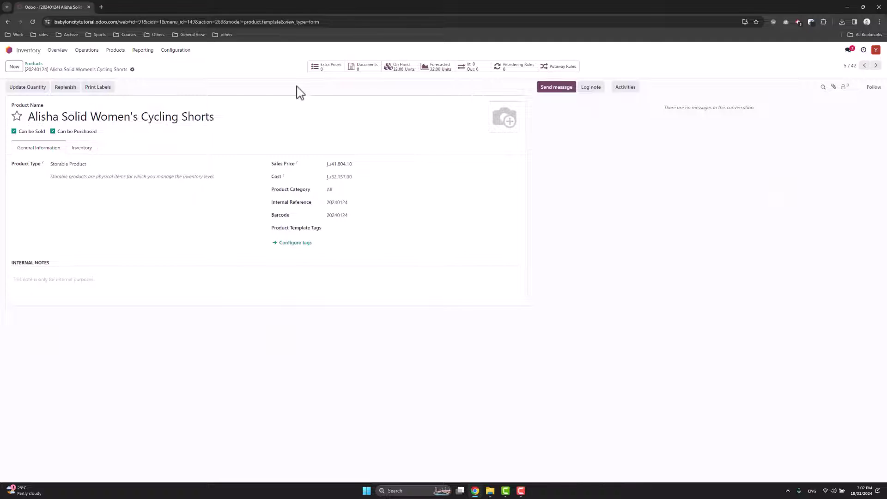
pyautogui.click(401, 68)
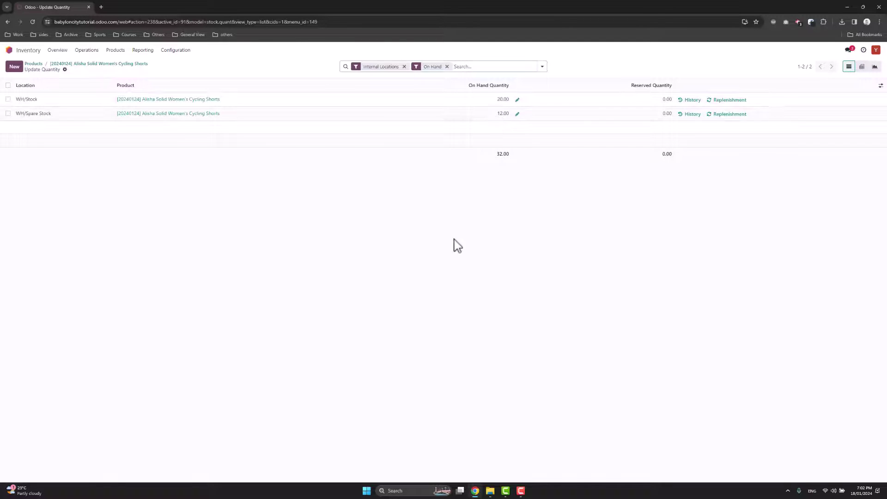
pyautogui.click(9, 49)
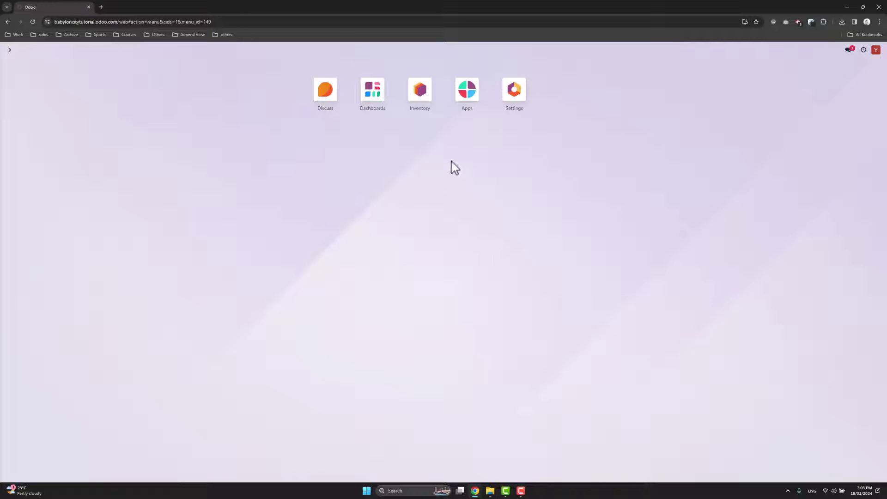
pyautogui.click(421, 98)
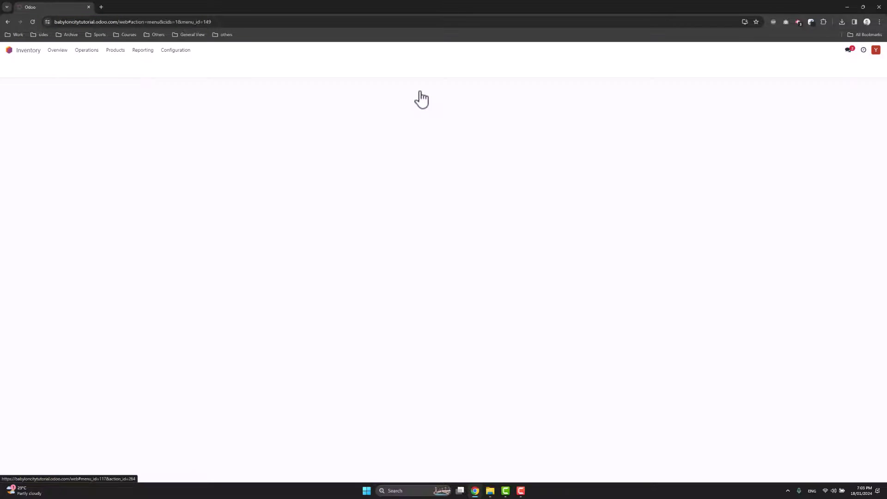
pyautogui.click(115, 51)
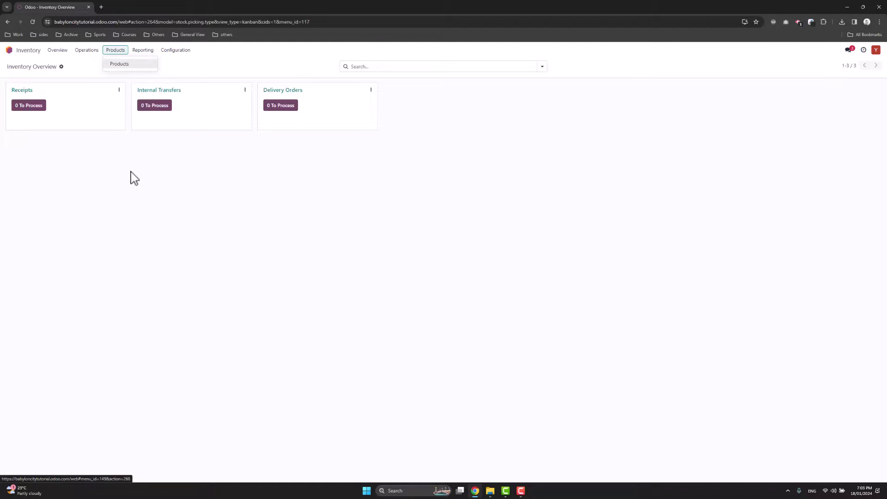
pyautogui.click(145, 182)
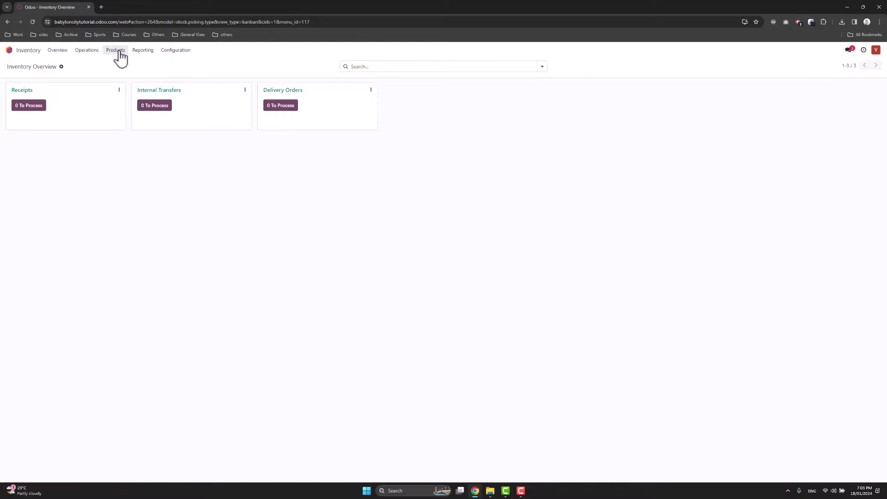
pyautogui.click(10, 52)
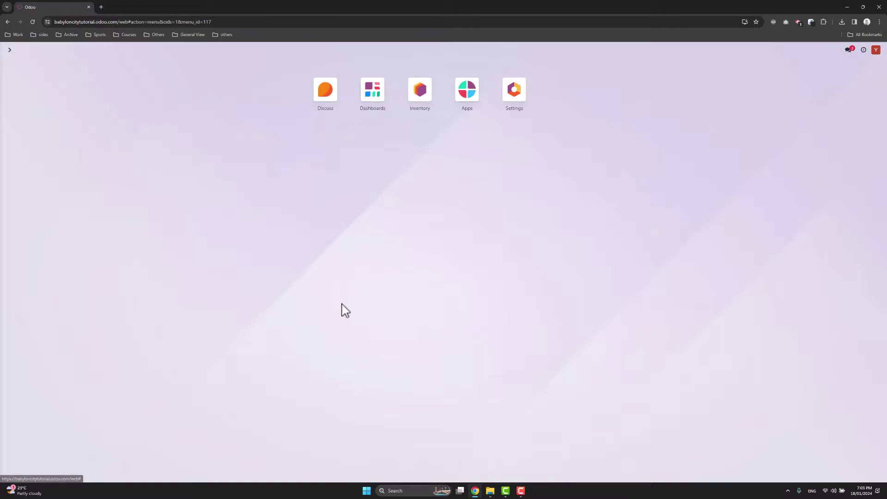